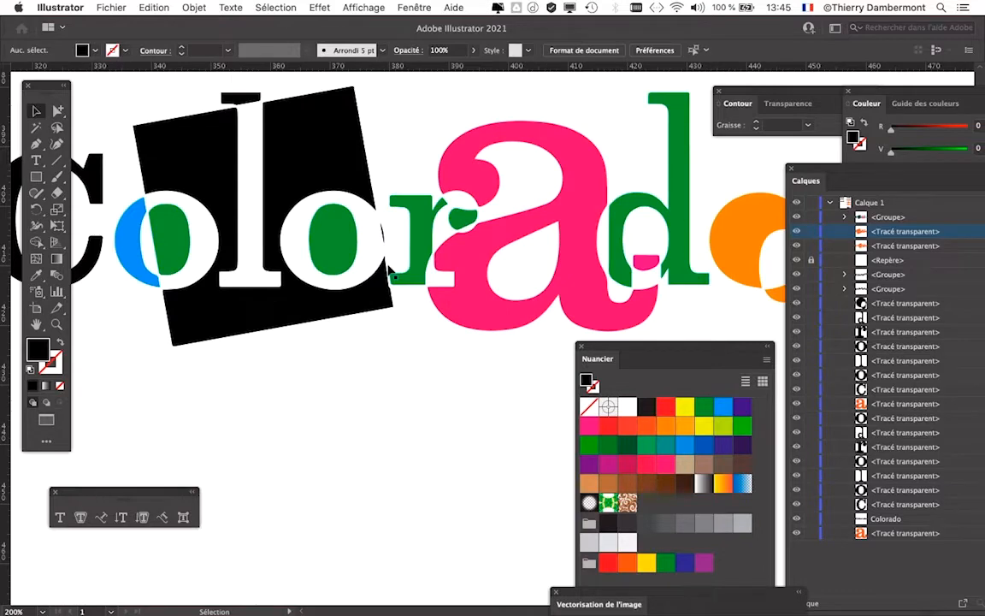
Step: Close the "intro texte - 09.ai" document and save its changes
scroll(411, 265, down, 2)
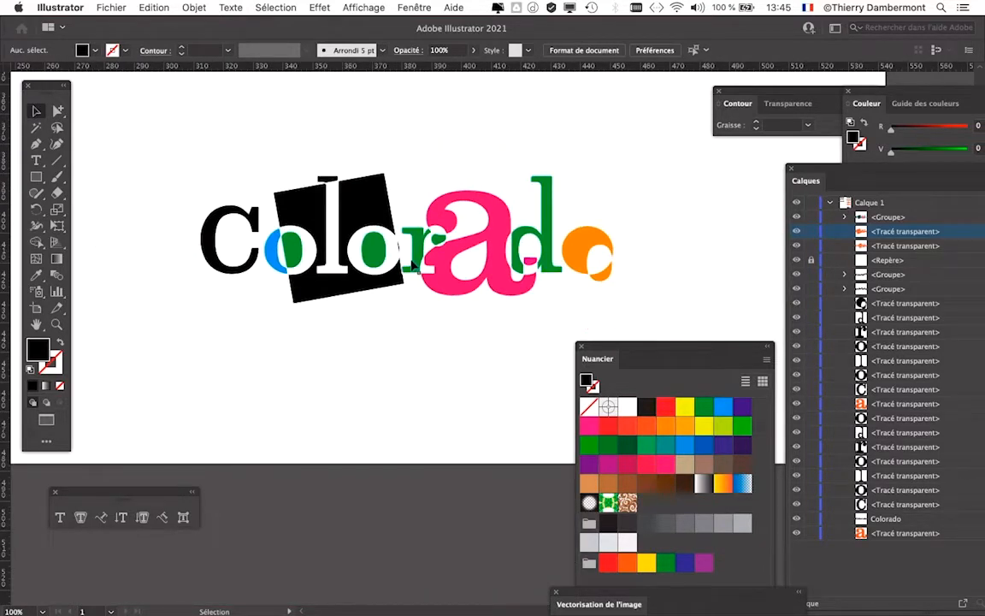
click(115, 7)
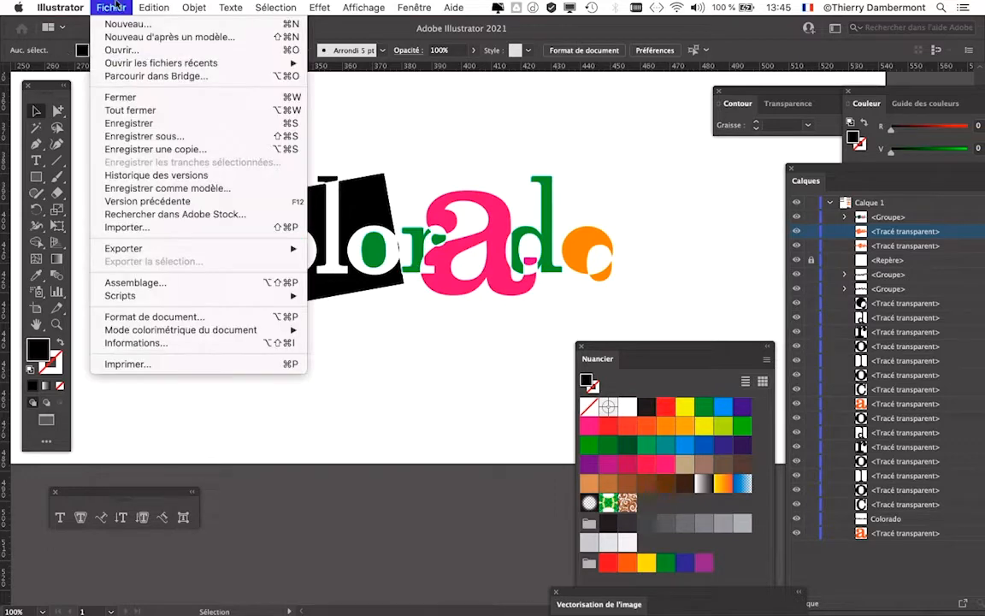
click(135, 101)
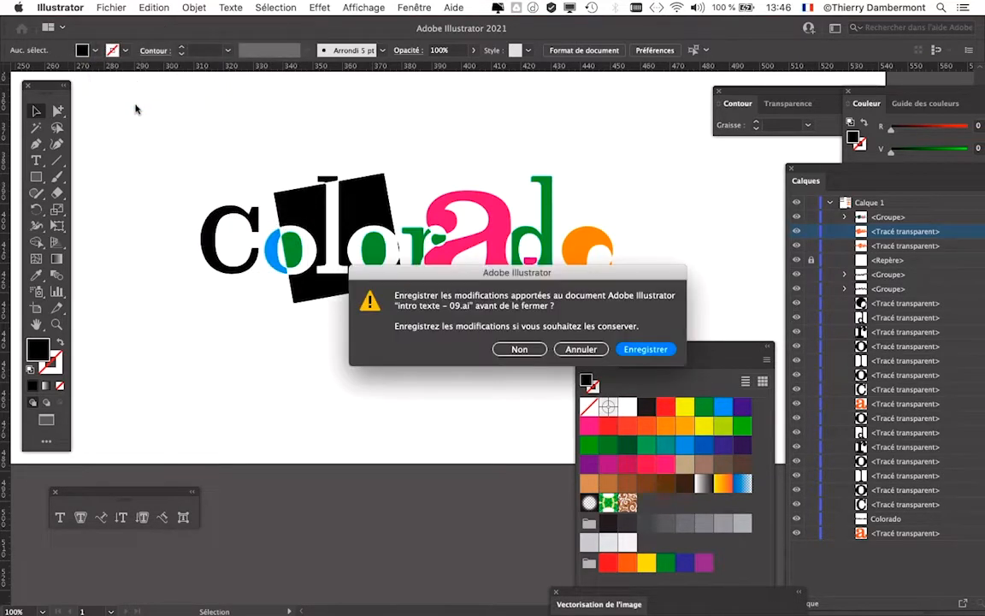
click(643, 350)
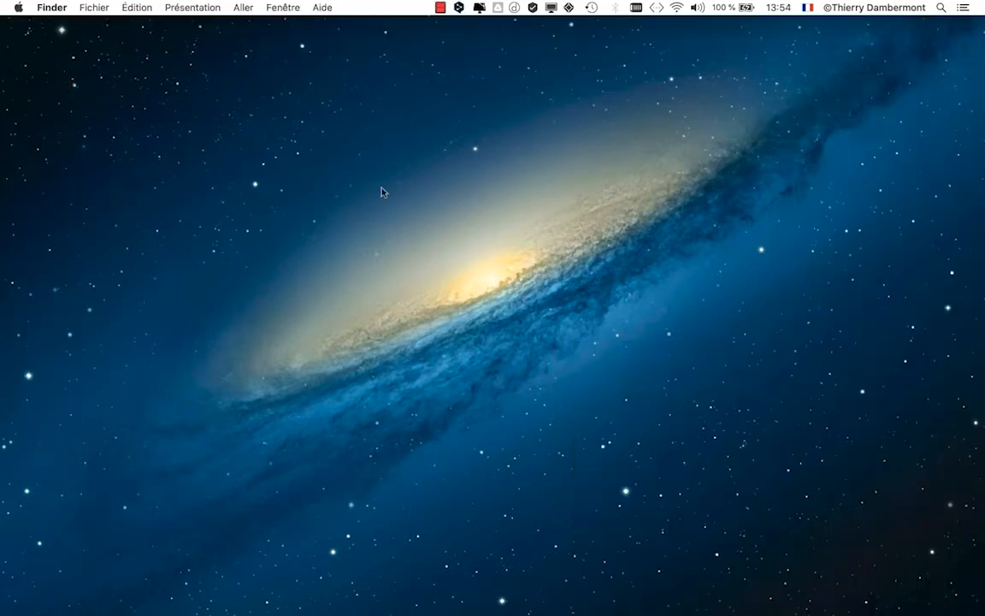
Step: Switch to Illustrator and start a new document from the A4 print preset
key(super+Tab)
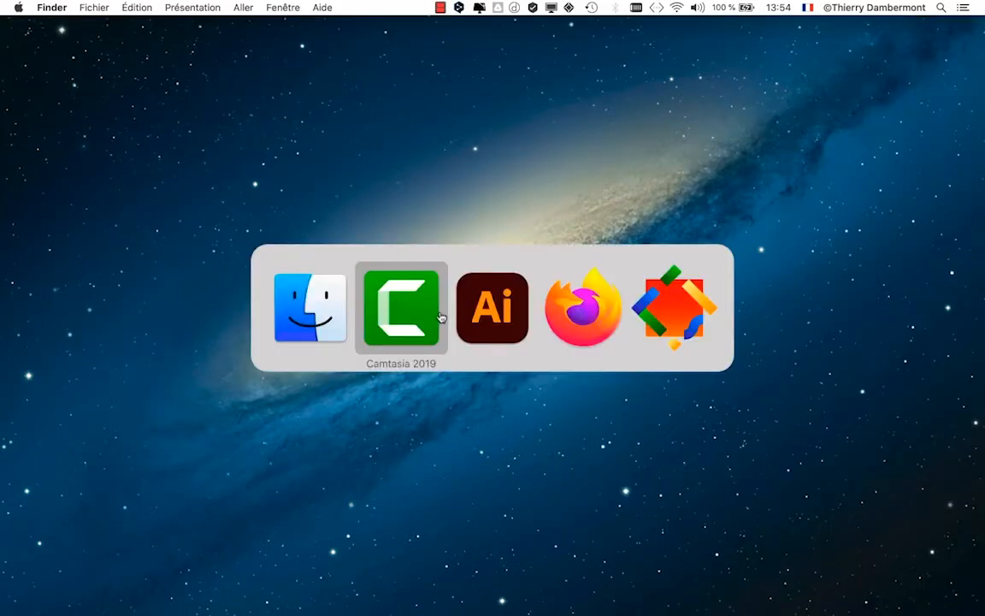
click(490, 317)
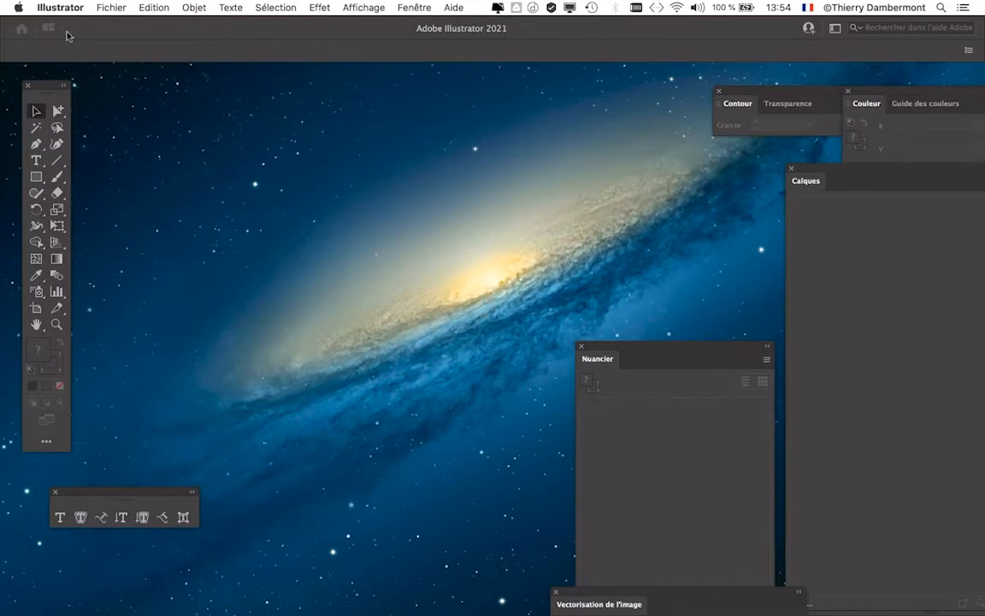
click(111, 8)
click(113, 25)
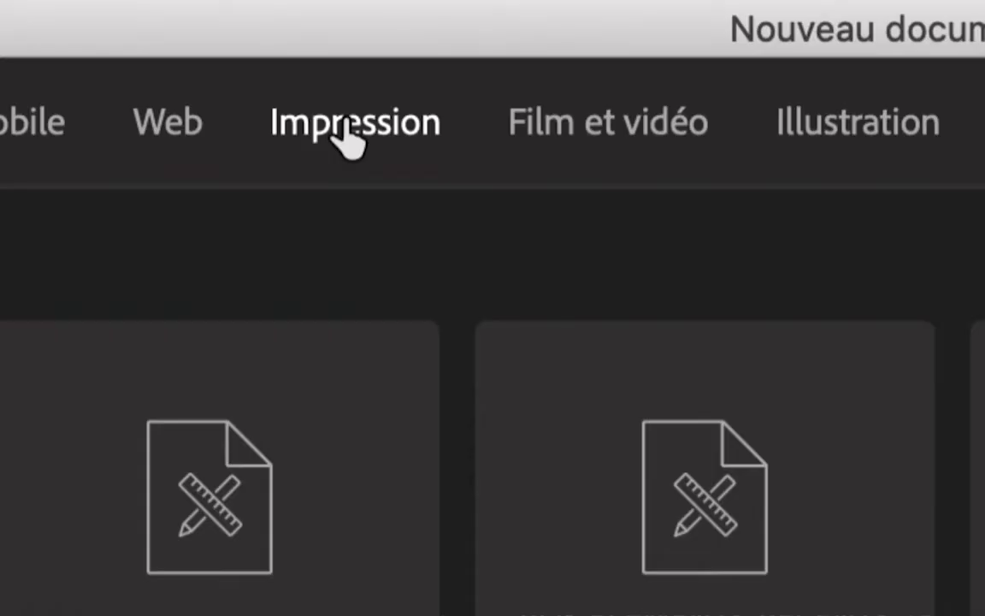
click(351, 140)
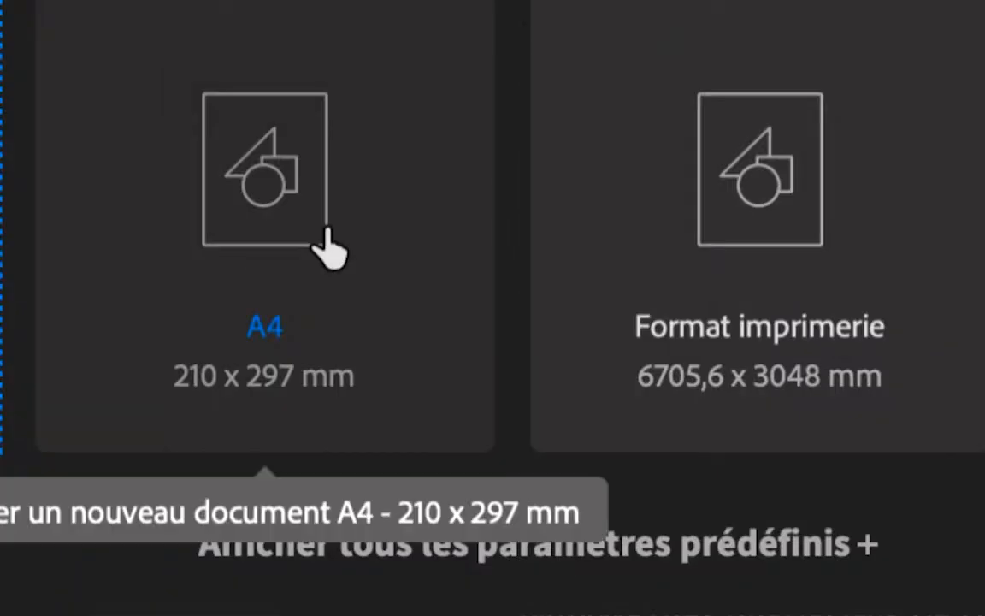
click(329, 248)
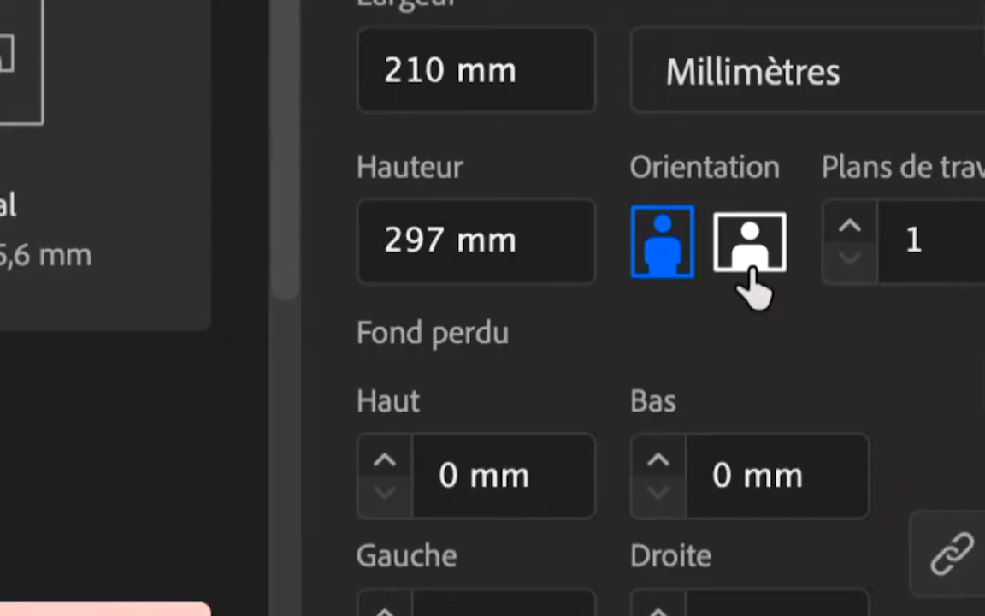
Step: Set the new A4 document to landscape orientation and RGB color mode (Couleur RVB), and create it
click(751, 267)
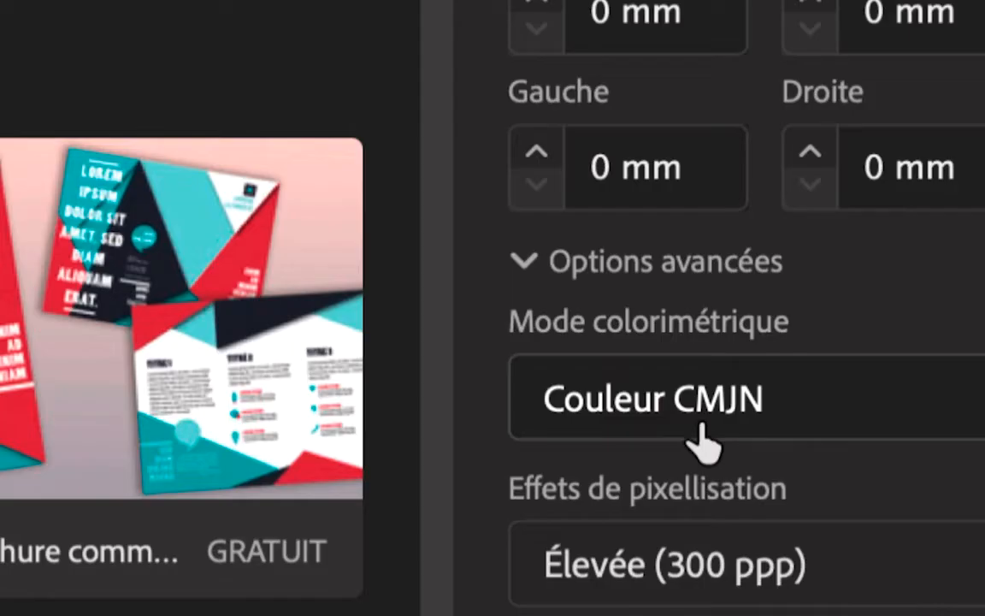
click(700, 419)
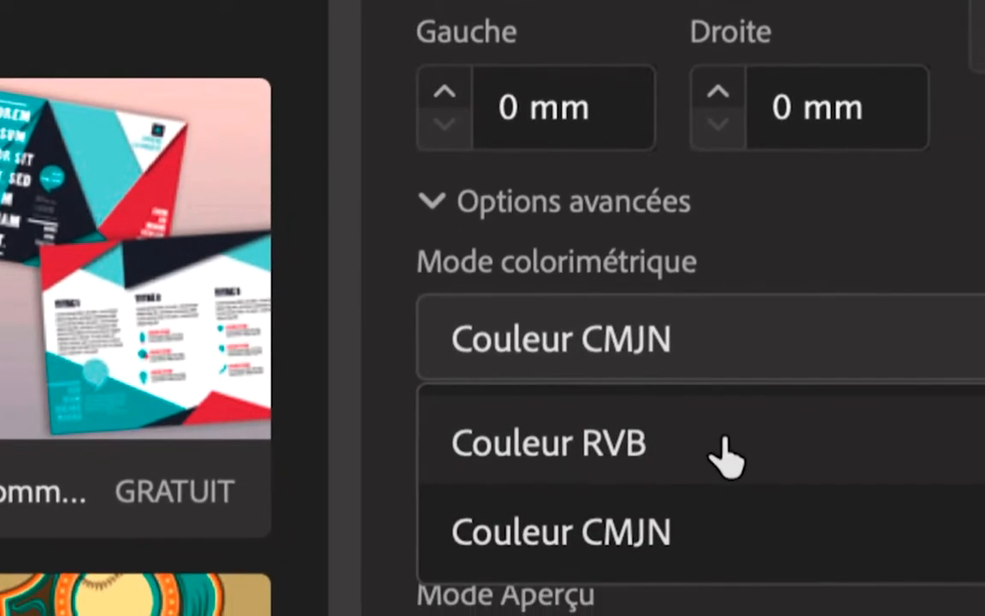
click(820, 514)
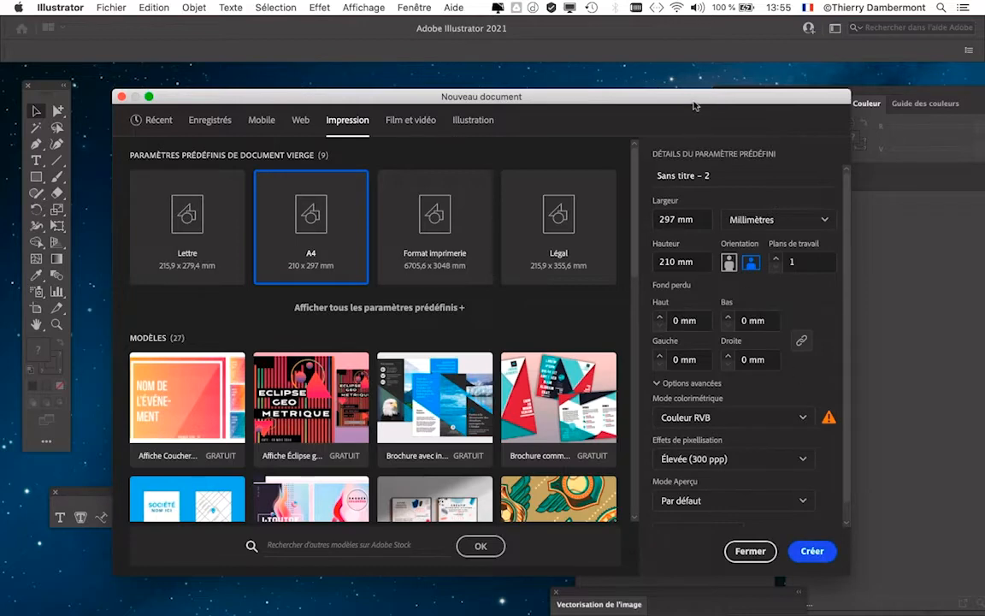
drag(694, 103, 662, 43)
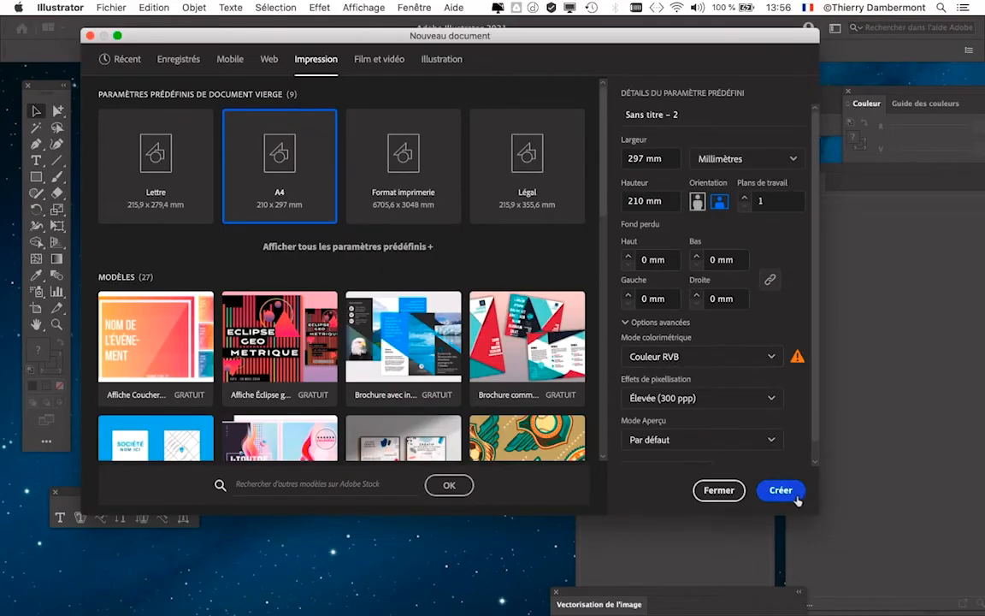
click(779, 491)
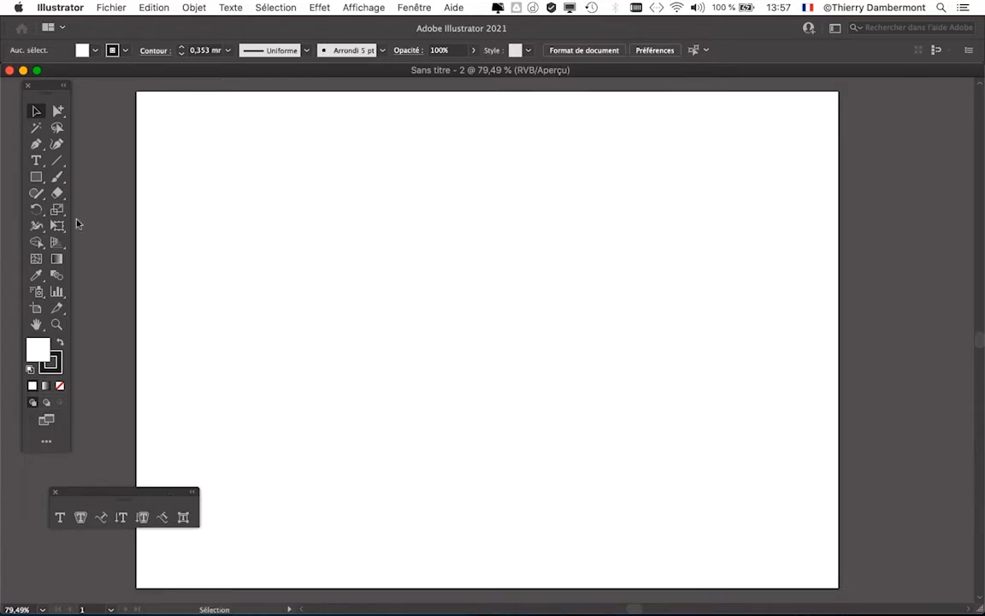
Step: Move the floating type tools palette to the artboard's upper area and place a "Lorem ipsum" point text with the Type tool
drag(116, 490, 469, 114)
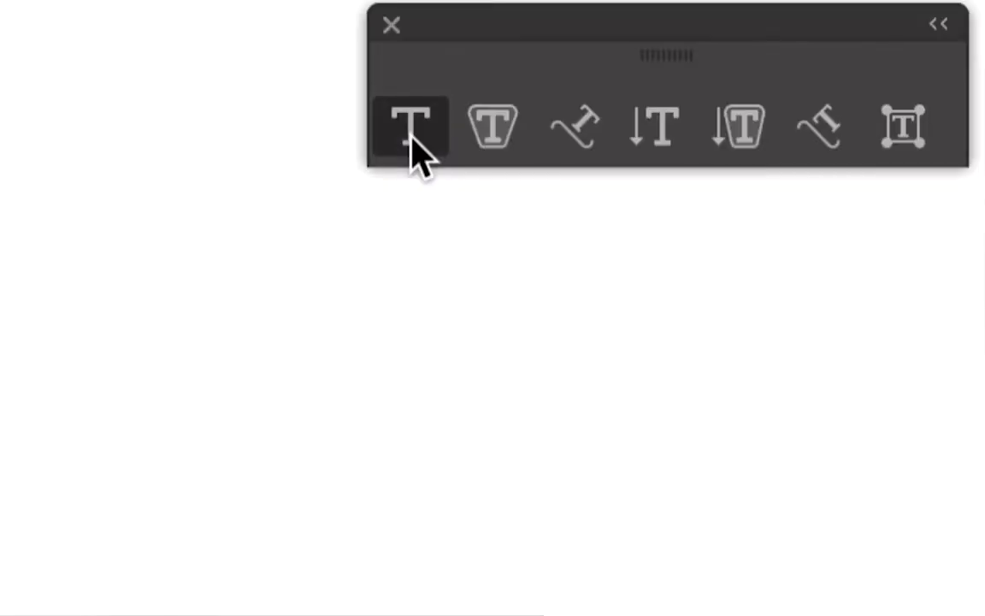
click(411, 137)
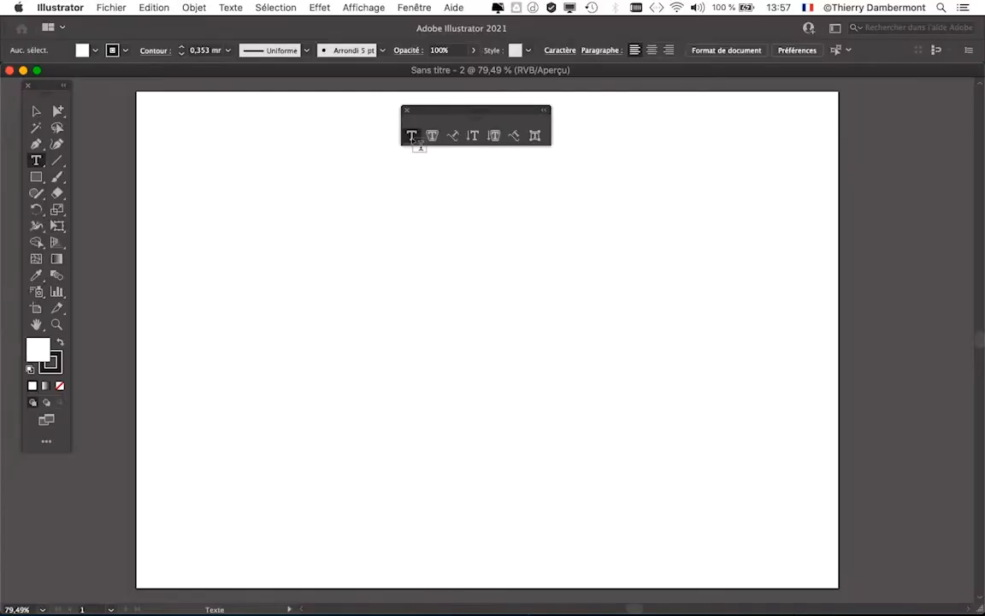
click(91, 534)
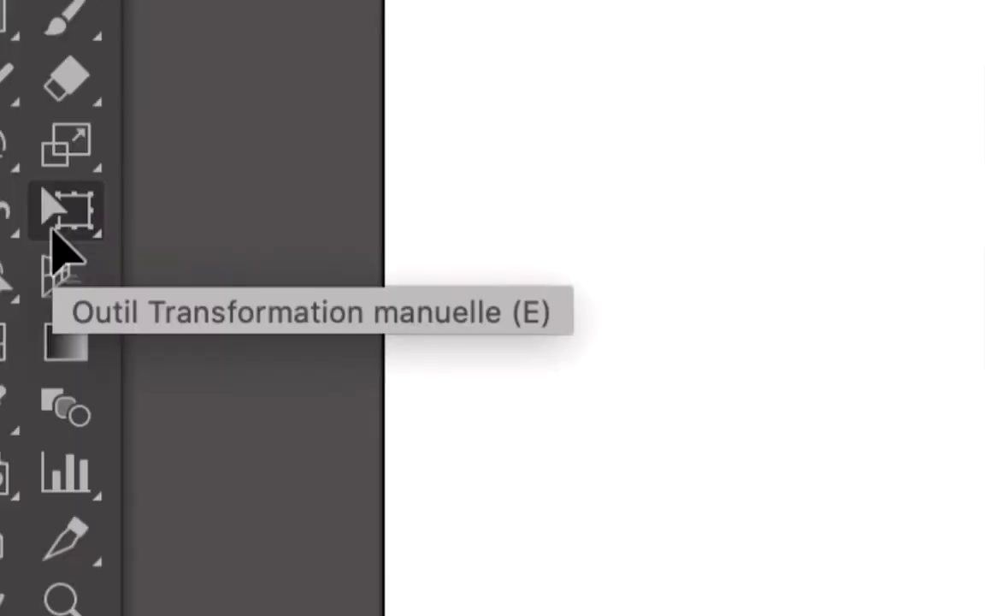
Step: Enlarge the "Lorem ipsum" text proportionally with the Free Transform tool until it spans most of the artboard's width
click(55, 230)
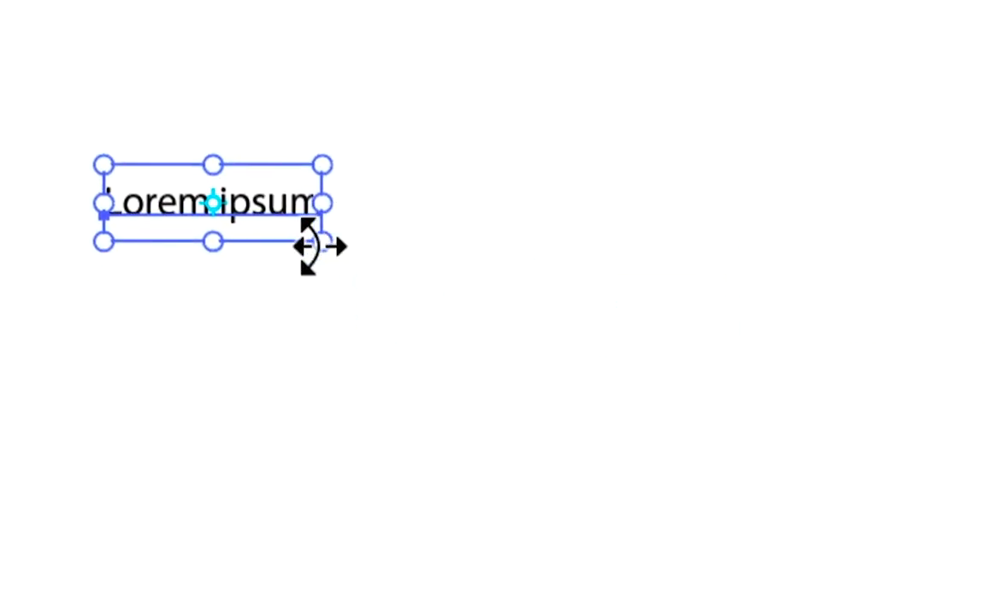
drag(319, 246, 327, 253)
key(super+z)
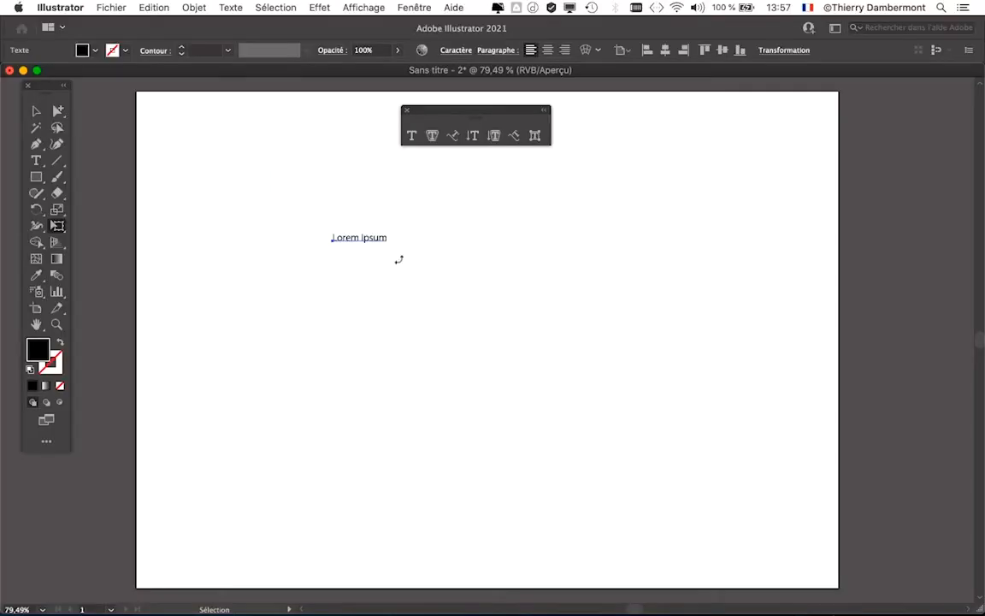
drag(398, 259, 755, 392)
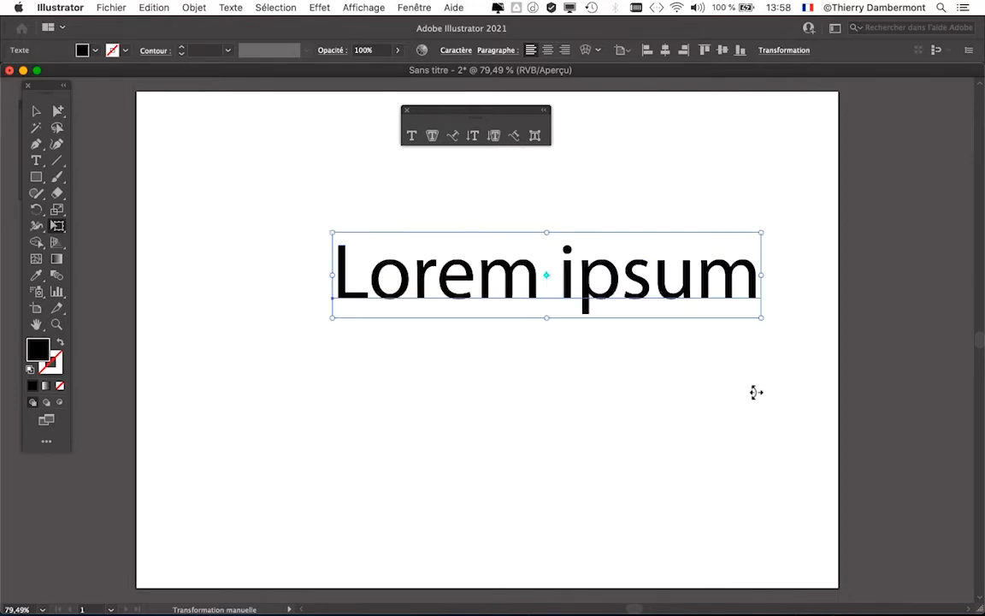
drag(330, 319, 302, 355)
key(super+z)
drag(332, 317, 215, 347)
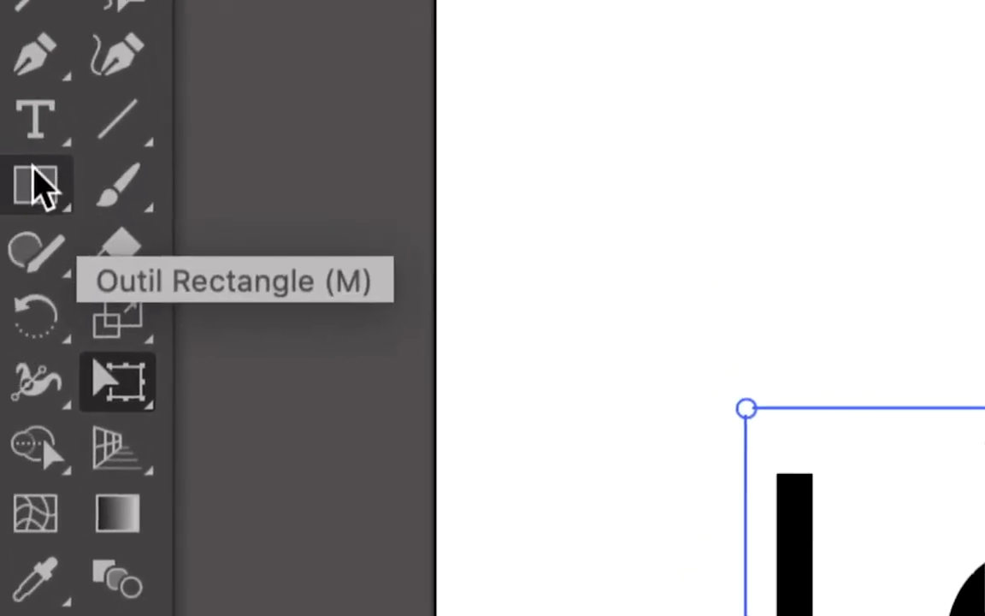
Step: Replace the placeholder text with "Nevada desert" and move it slightly up and left to roughly center it across the artboard
click(36, 148)
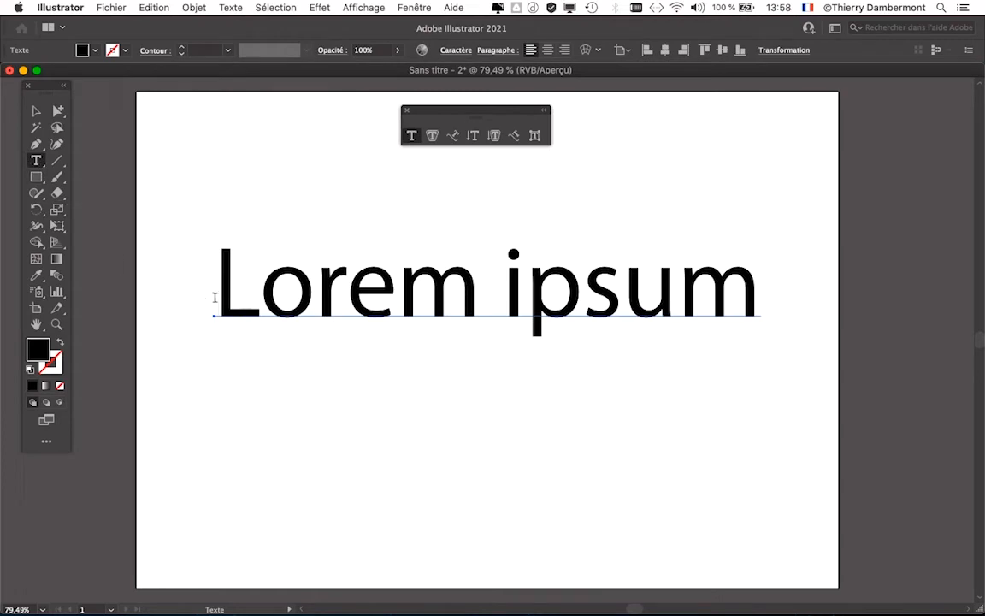
drag(221, 289, 689, 390)
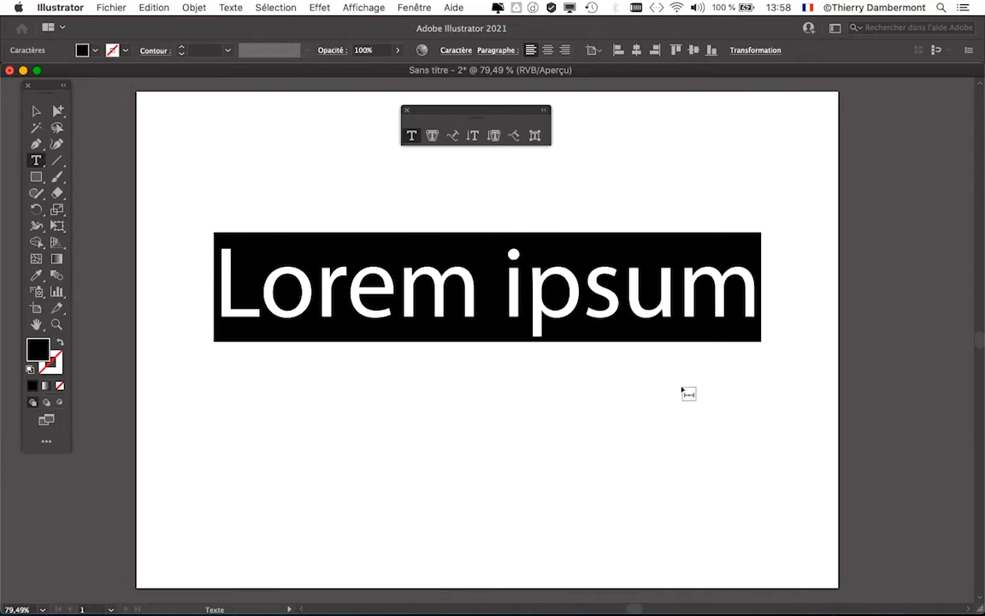
text(Nevad)
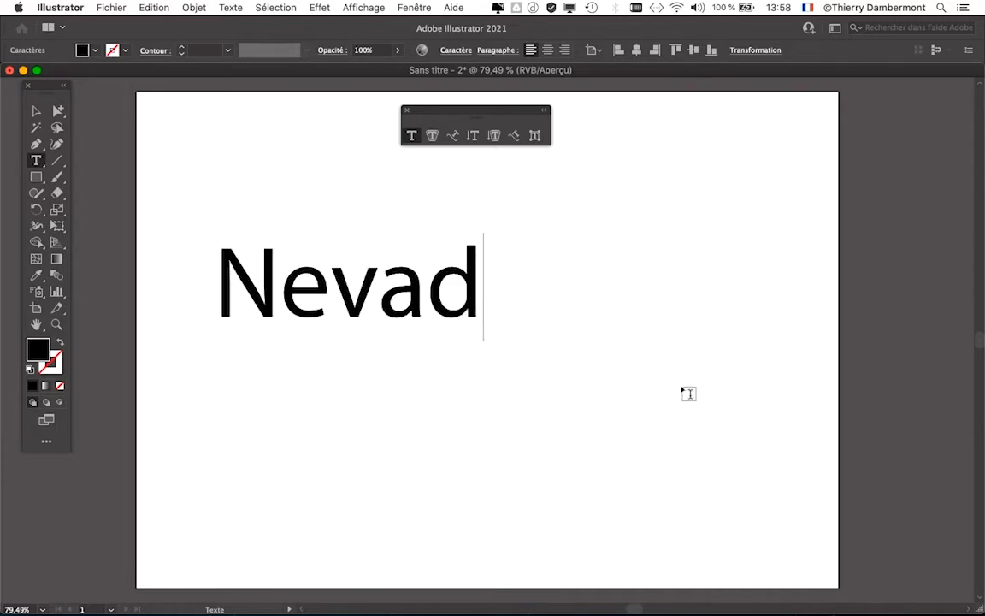
text(a desert)
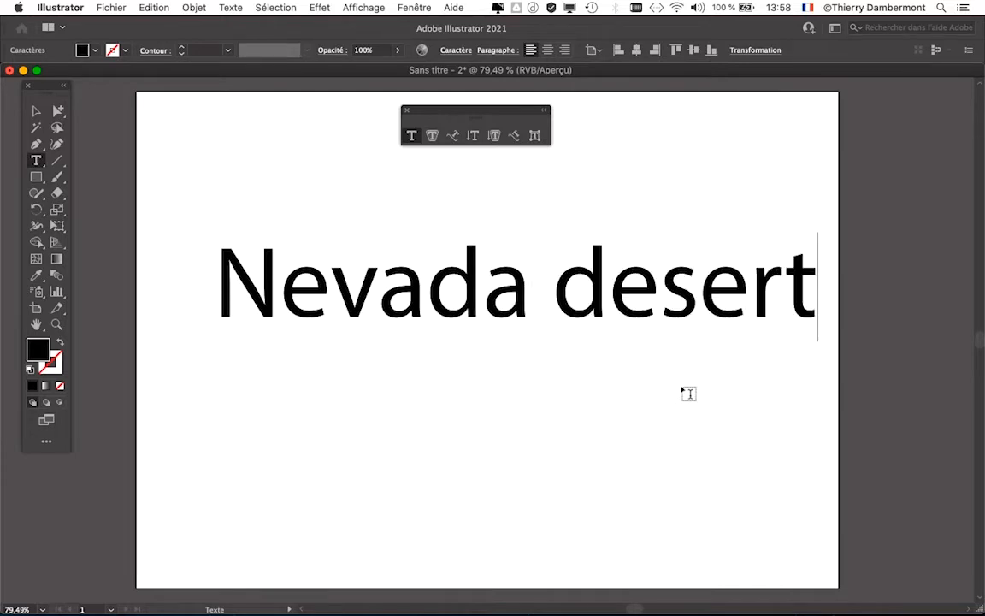
click(36, 110)
drag(355, 316, 325, 300)
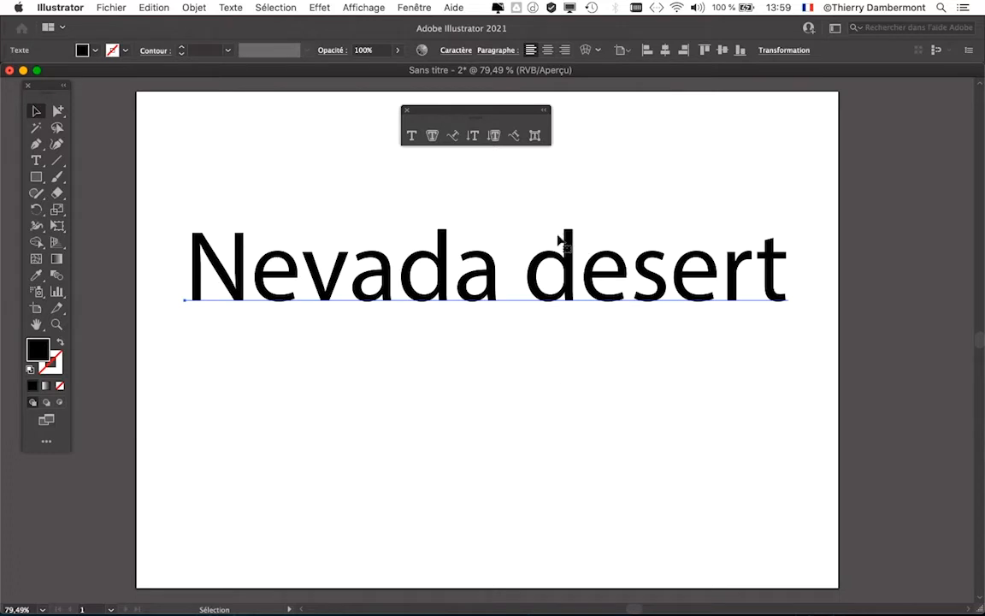
Step: Display the Character (Caractère) panel and place it beside the upper right of the artboard
drag(401, 233, 341, 194)
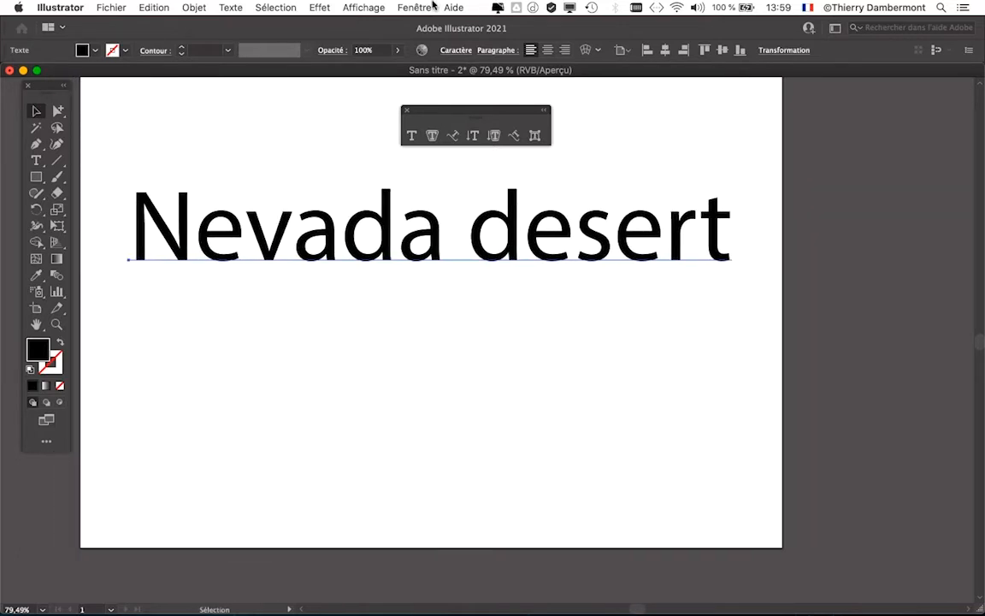
click(430, 7)
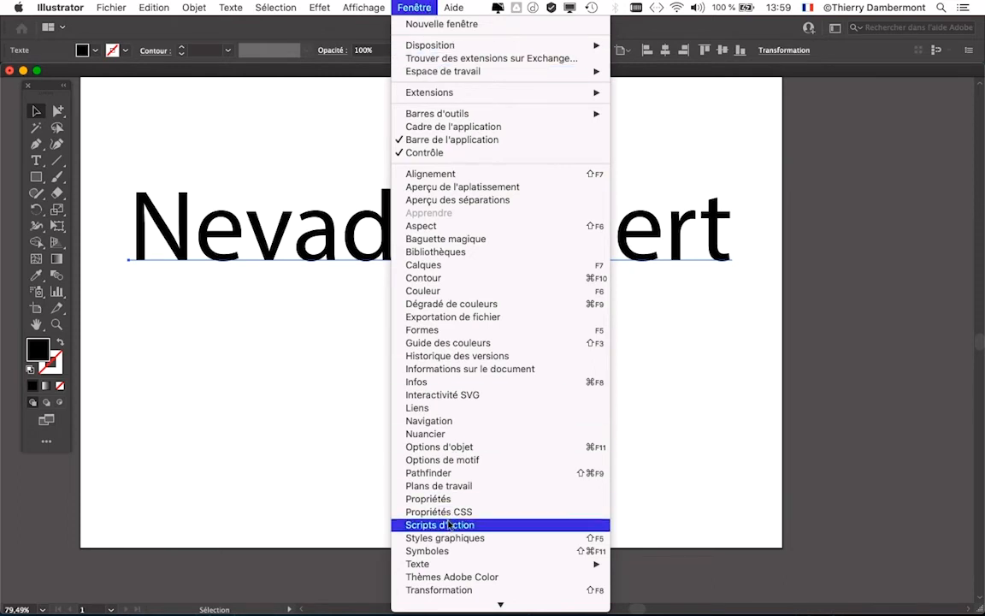
mouse_move(547, 563)
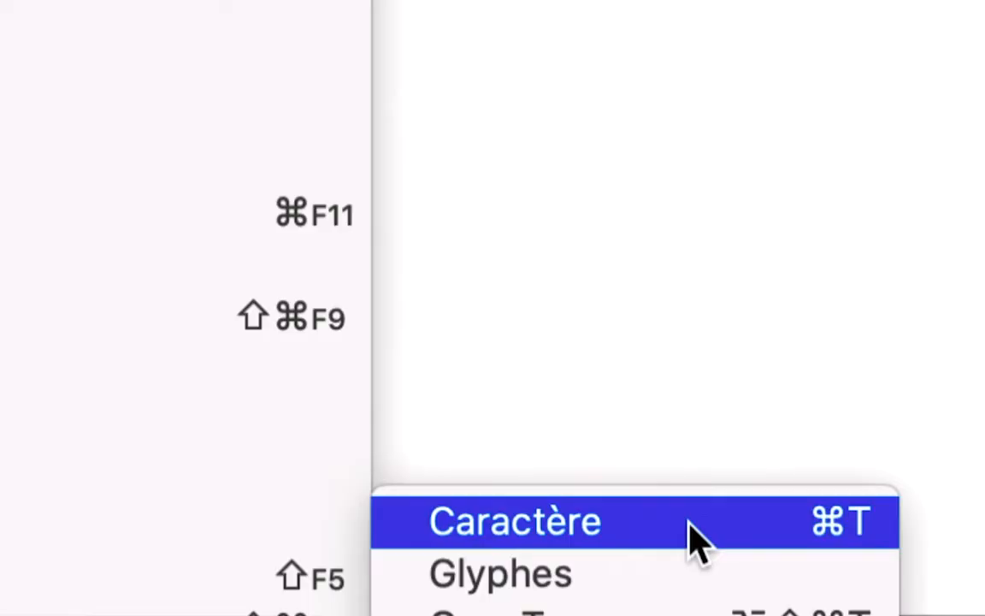
click(690, 524)
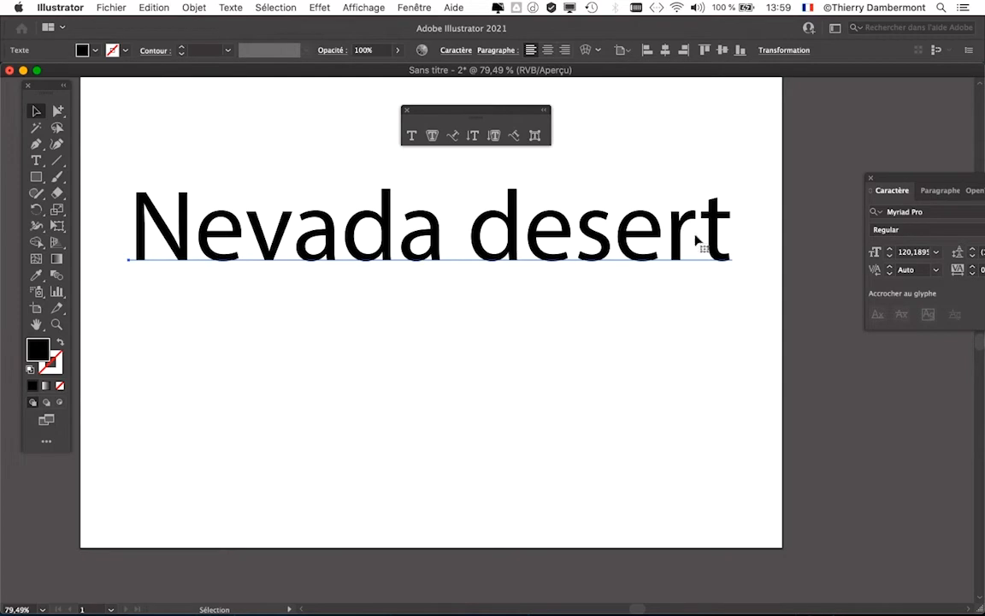
drag(877, 178, 759, 294)
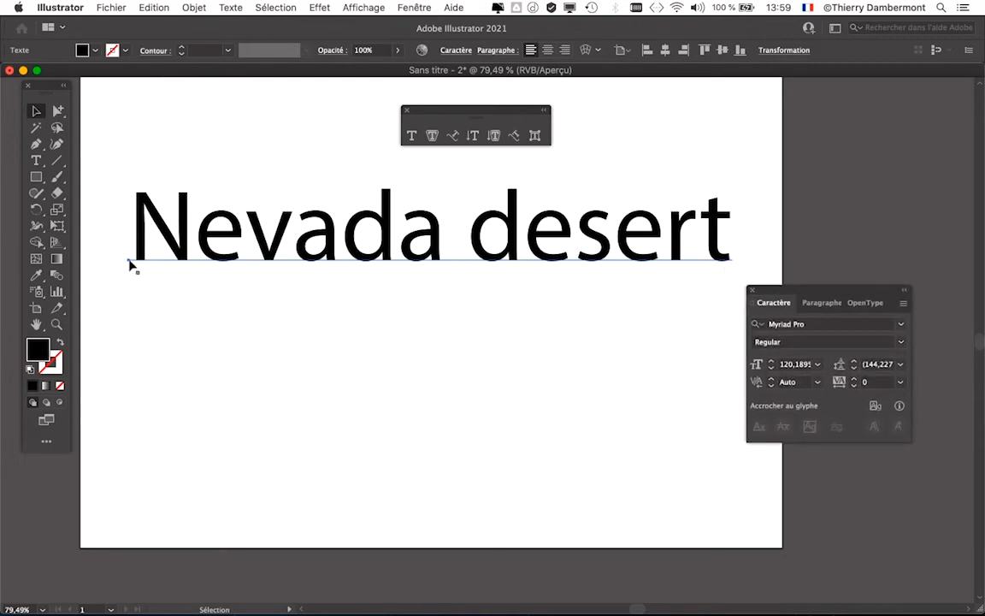
key(super)
drag(869, 287, 878, 114)
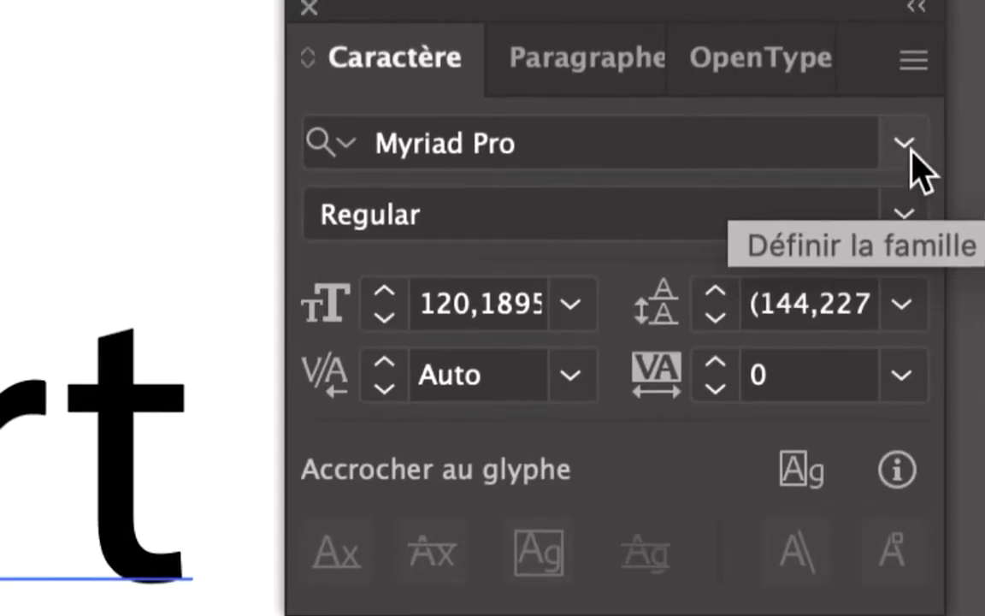
Step: Browse the font previews for the selected "Nevada desert" text and set its font to Book Antiqua
click(904, 144)
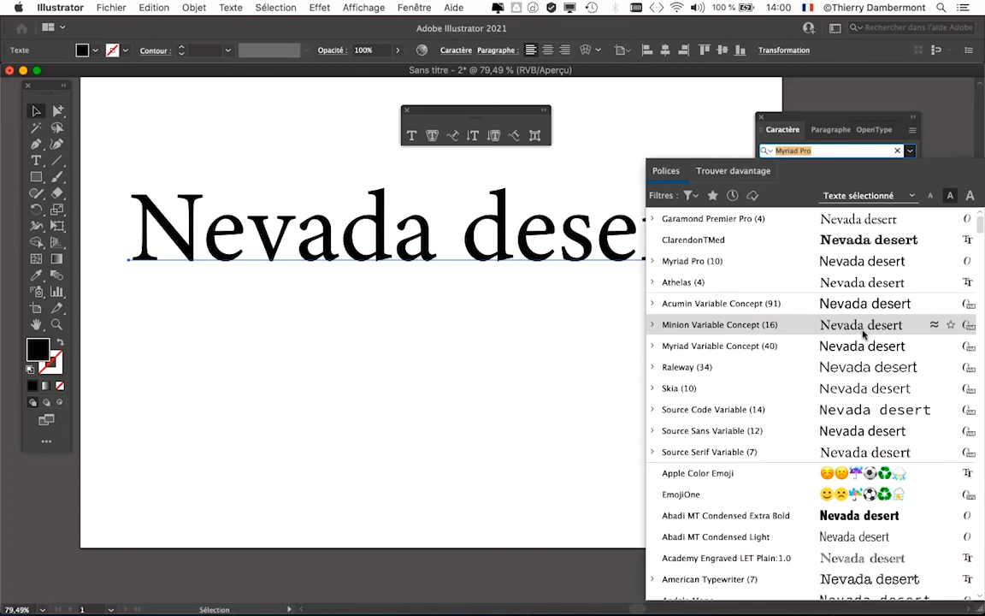
scroll(862, 332, down, 5)
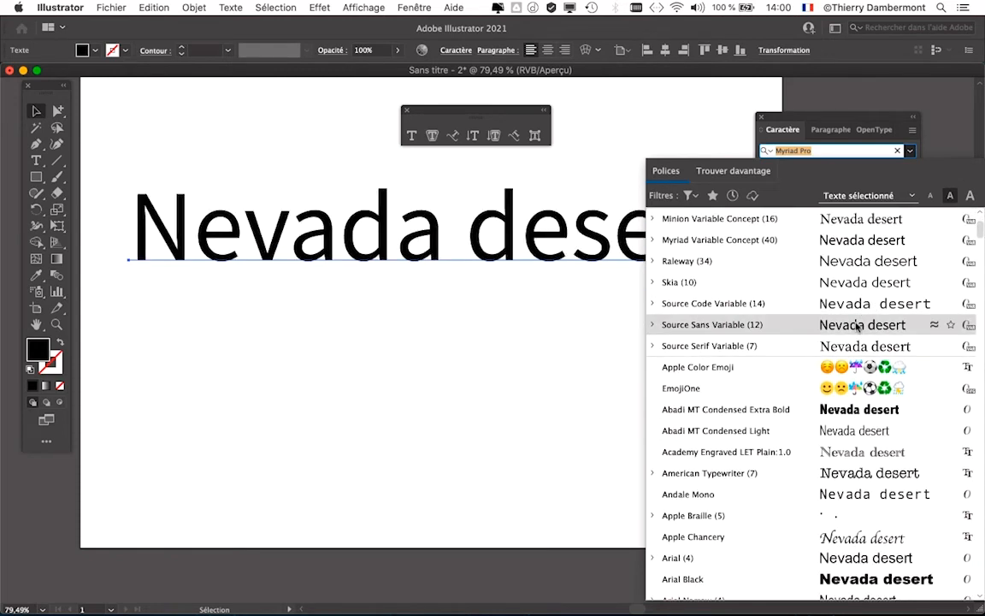
scroll(849, 437, down, 1)
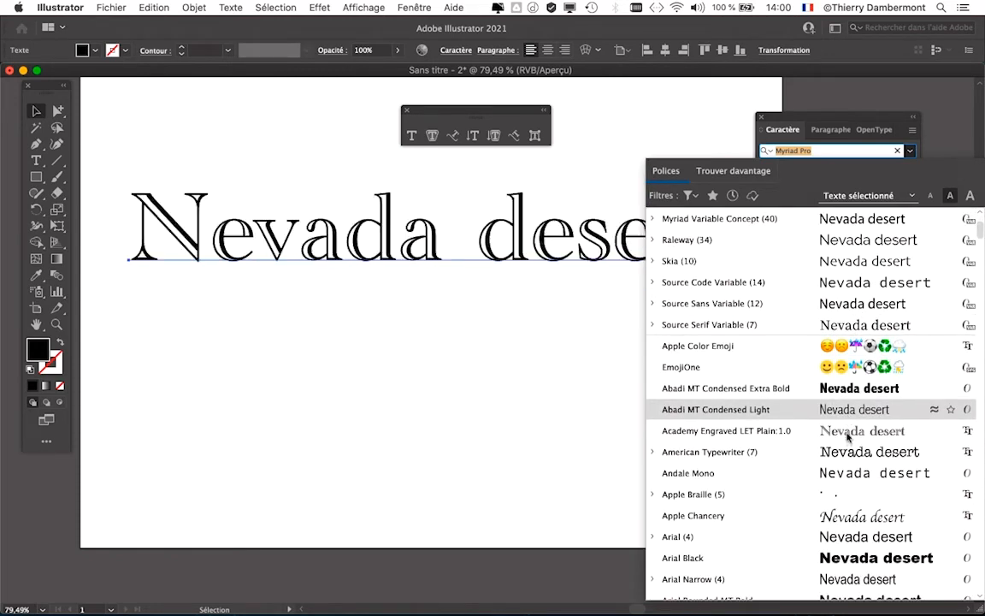
scroll(849, 437, down, 1)
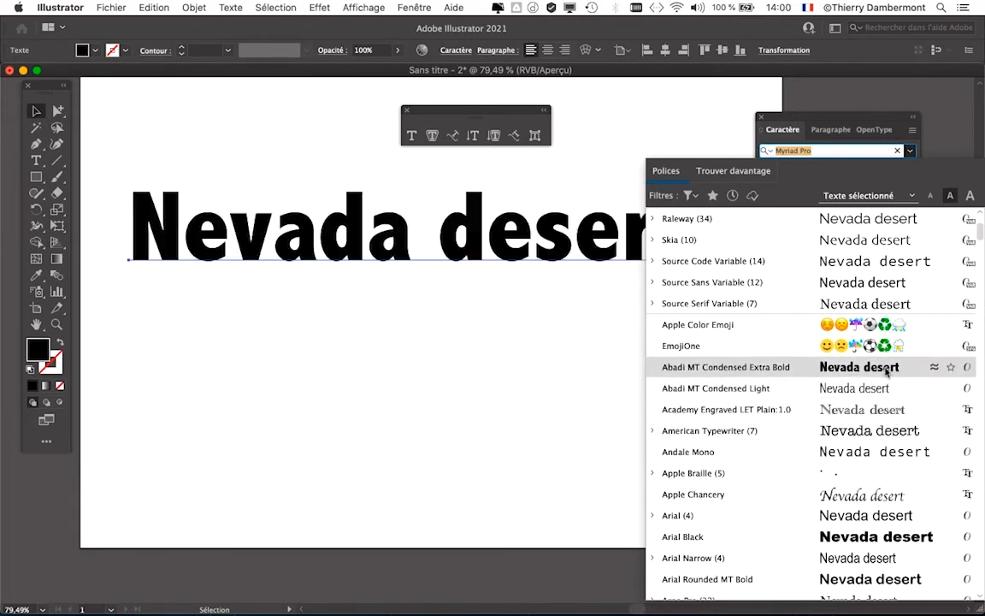
scroll(890, 390, down, 2)
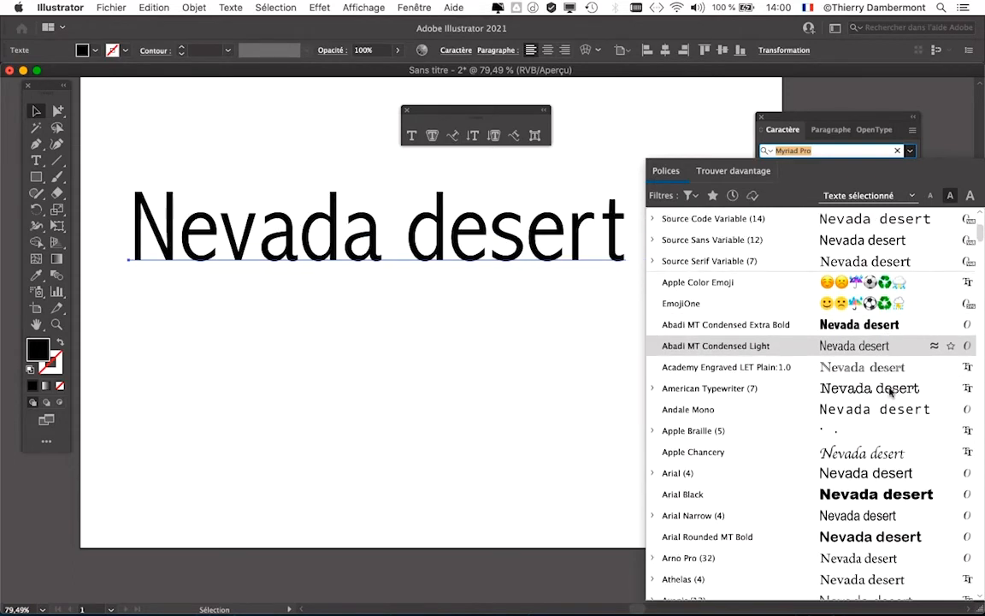
scroll(890, 390, down, 1)
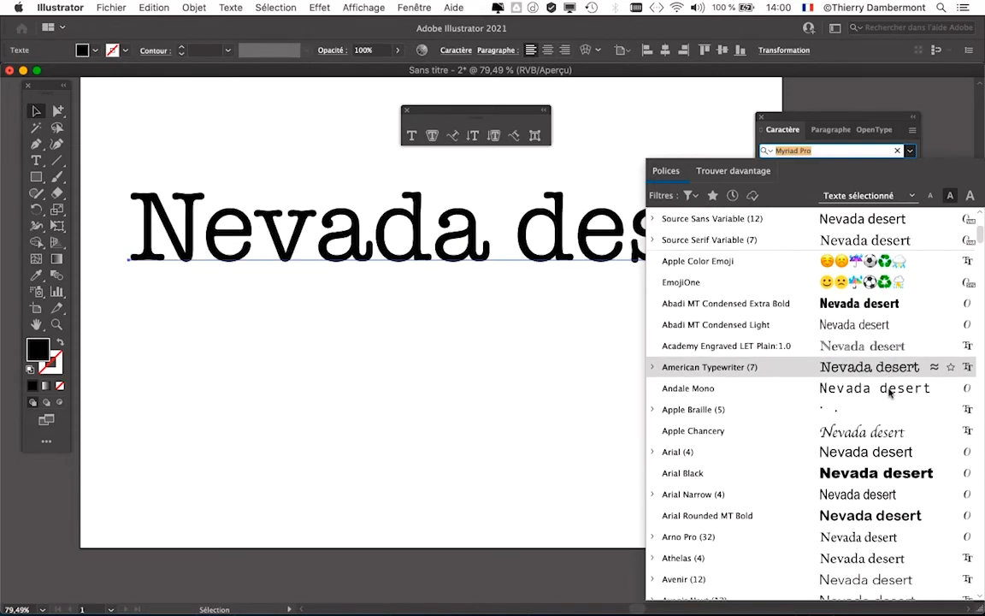
scroll(890, 391, down, 6)
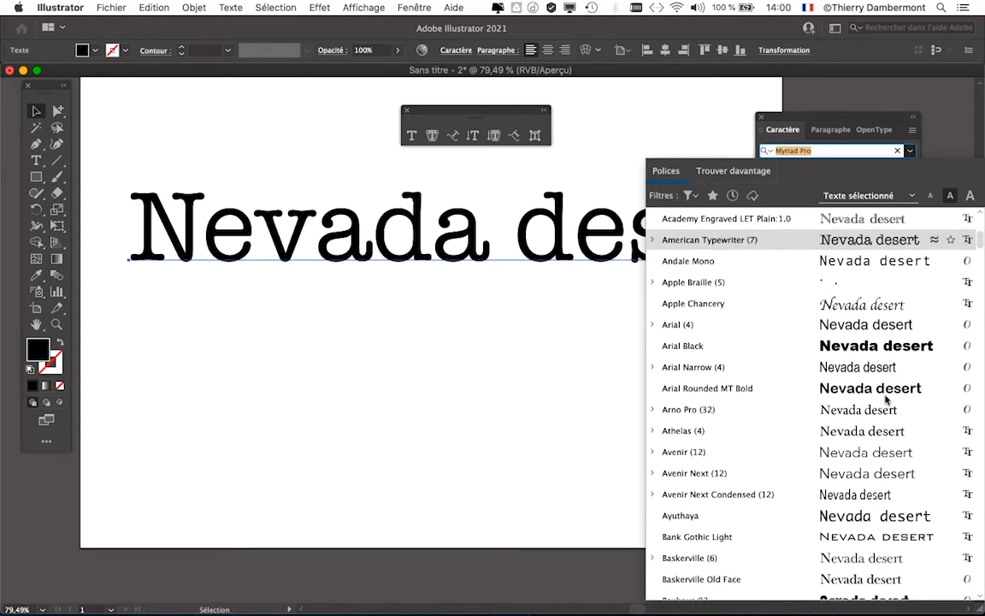
scroll(887, 399, down, 5)
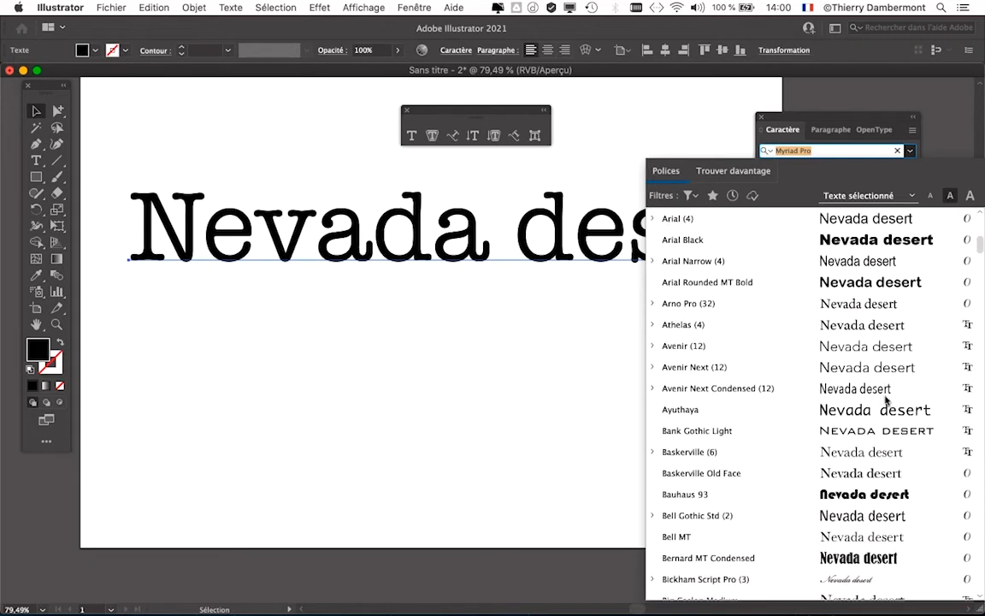
scroll(885, 399, down, 1)
scroll(872, 397, down, 3)
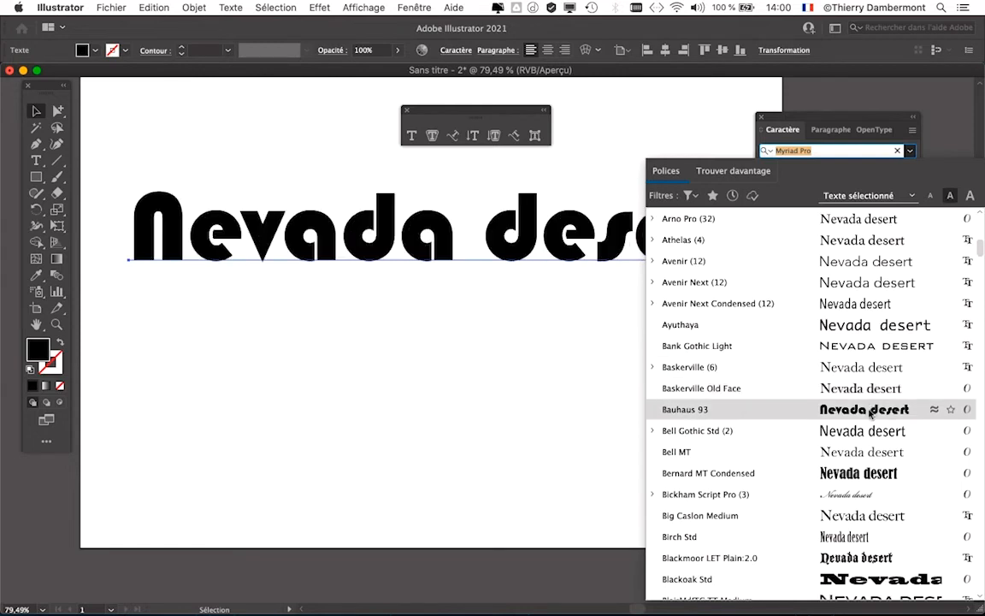
scroll(868, 414, down, 1)
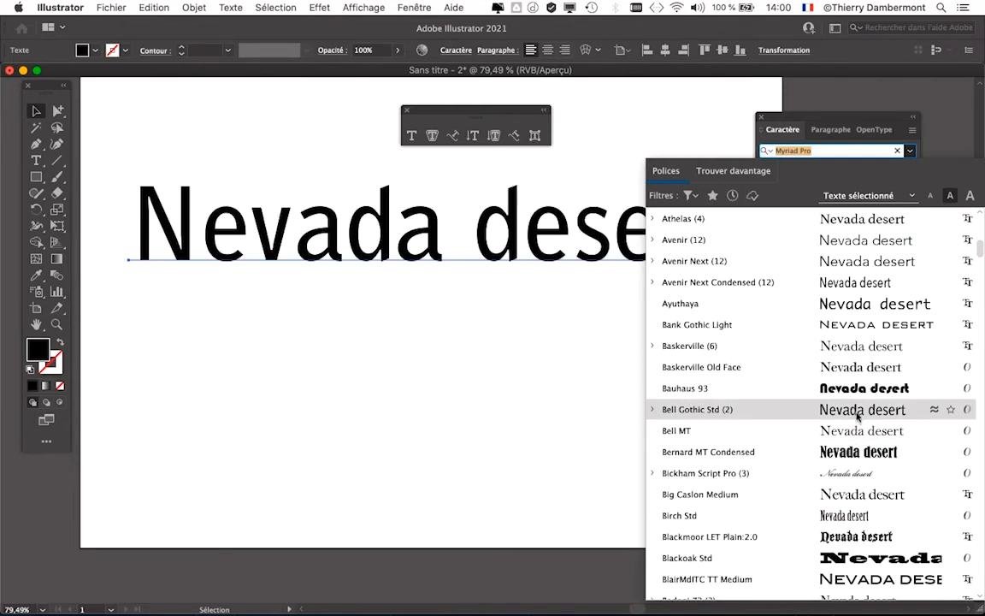
scroll(858, 415, down, 8)
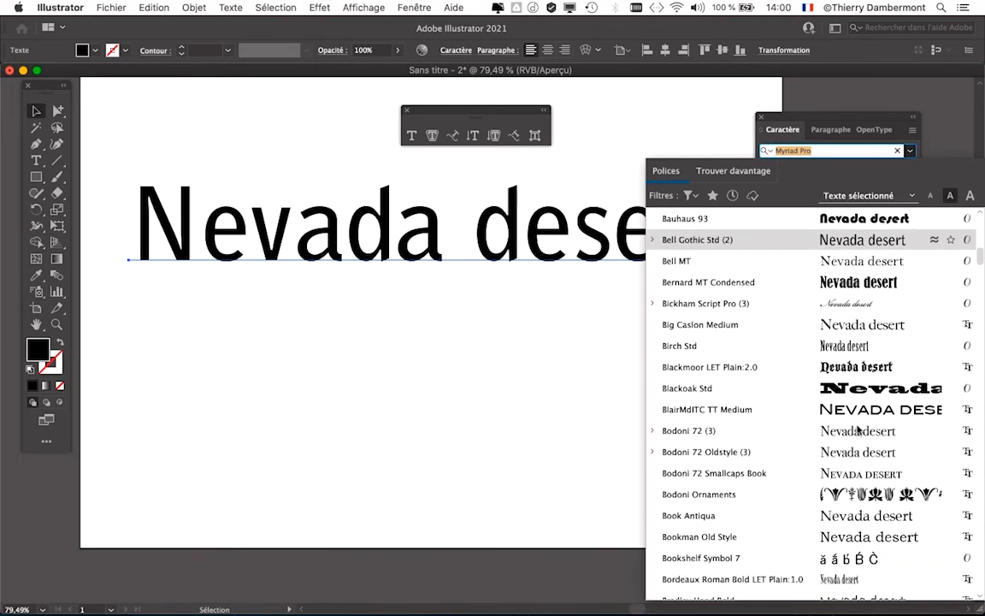
scroll(858, 430, down, 4)
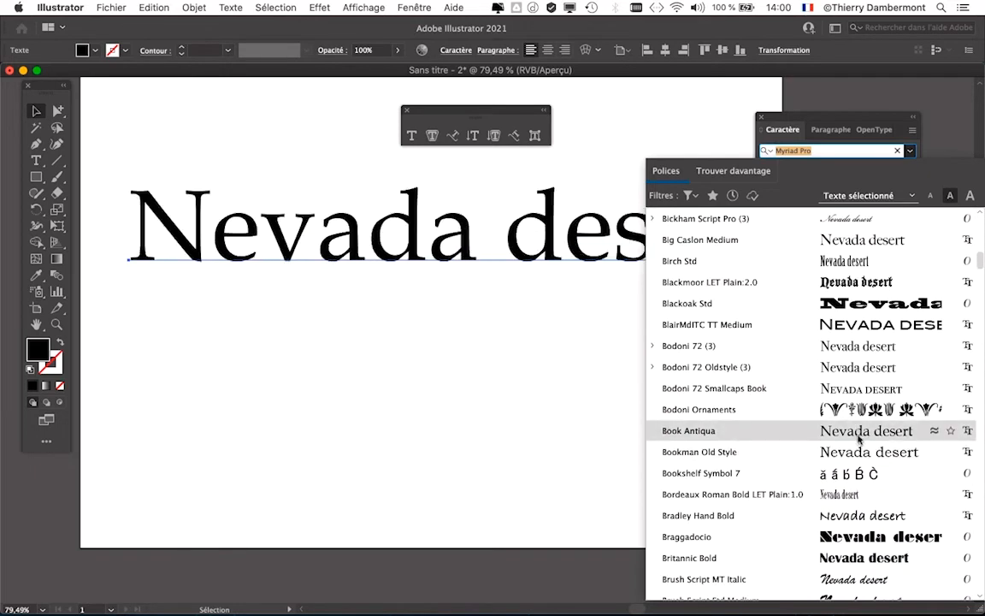
click(858, 437)
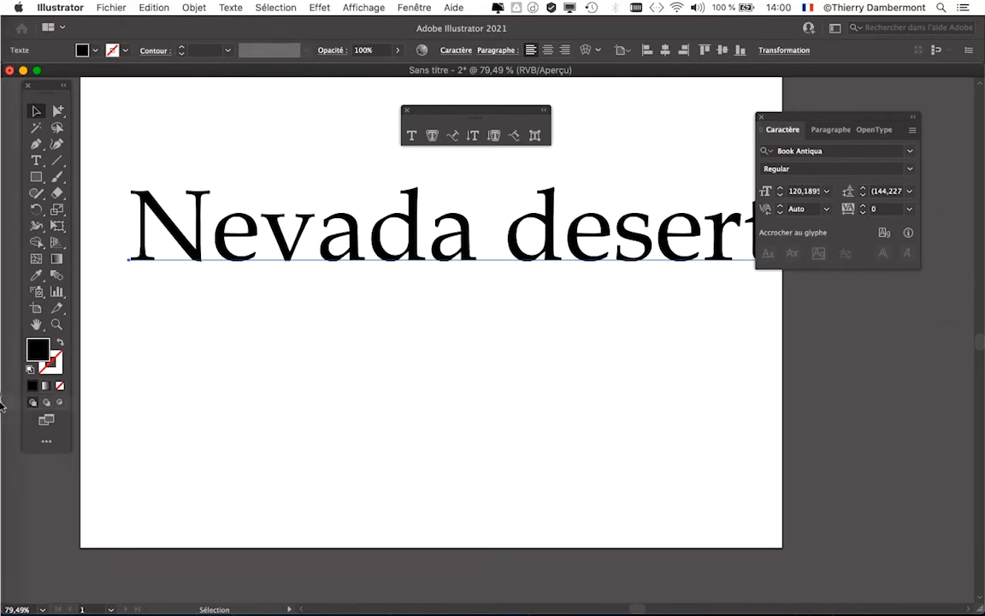
Step: Move the Character panel clear of the artboard and shift the "Nevada desert" text slightly down and left to recenter it
drag(783, 117, 838, 109)
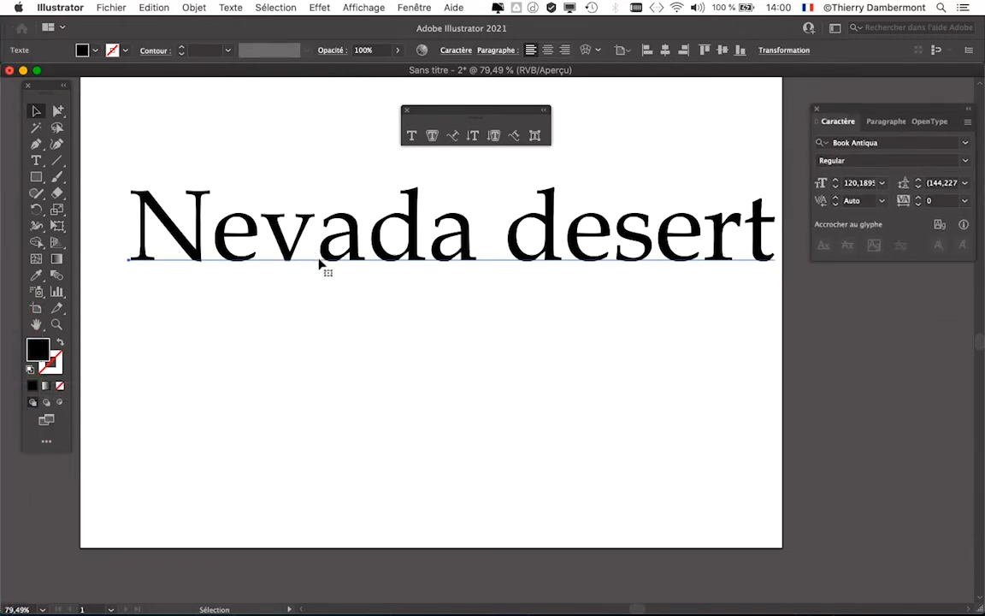
drag(319, 259, 304, 276)
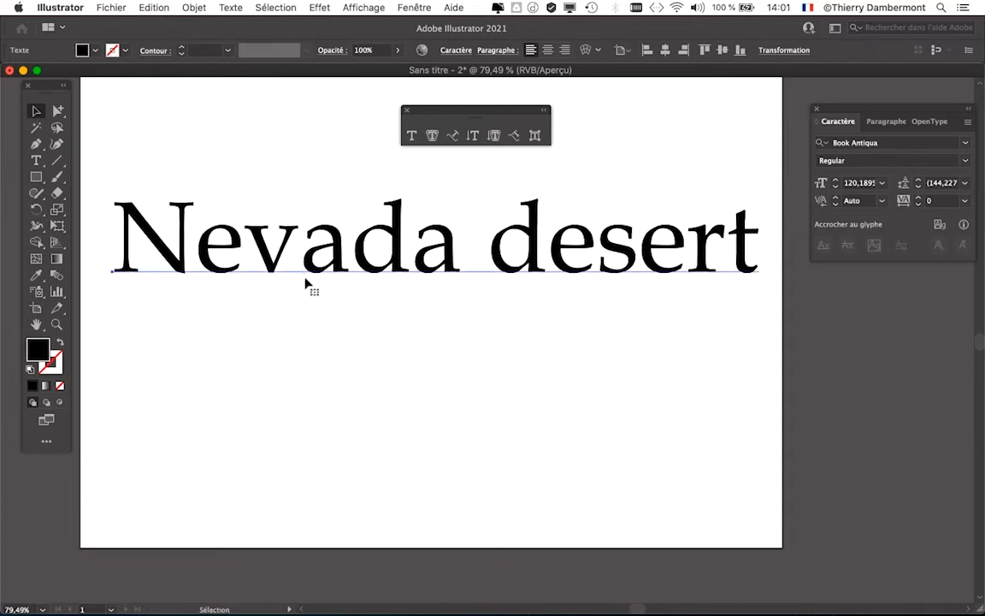
Step: Enlarge the artboard on its right, left and upper sides to about 367 x 217 mm with the Artboard tool, then return to the Selection tool
scroll(339, 291, down, 1)
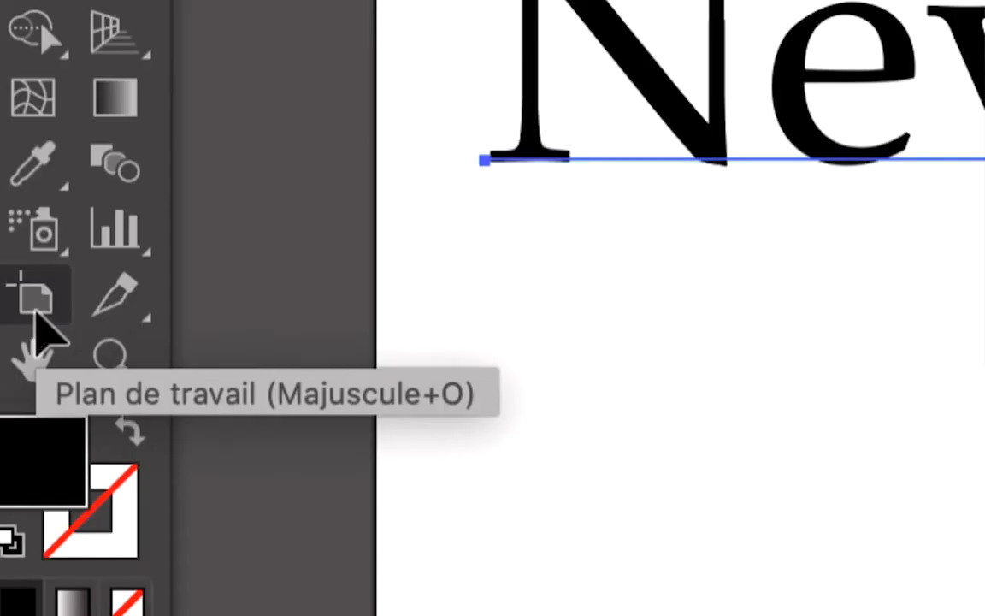
click(36, 316)
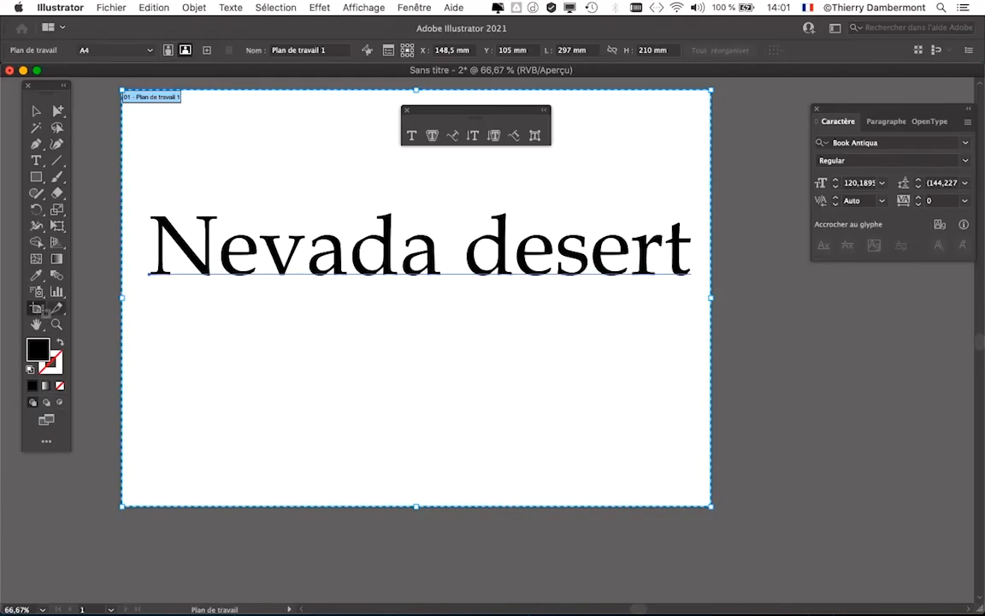
drag(711, 300, 795, 298)
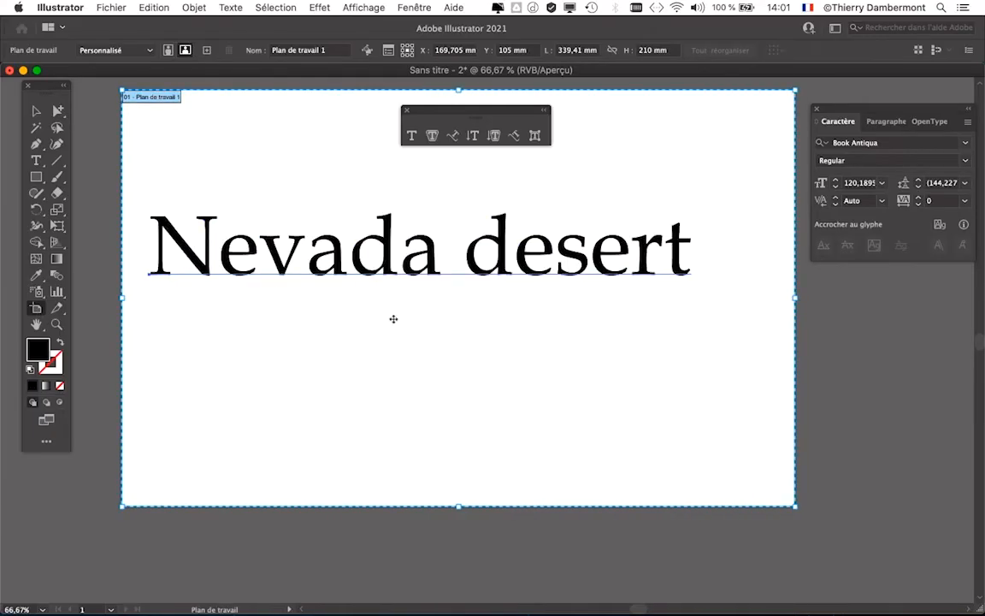
drag(125, 300, 82, 298)
scroll(339, 307, down, 1)
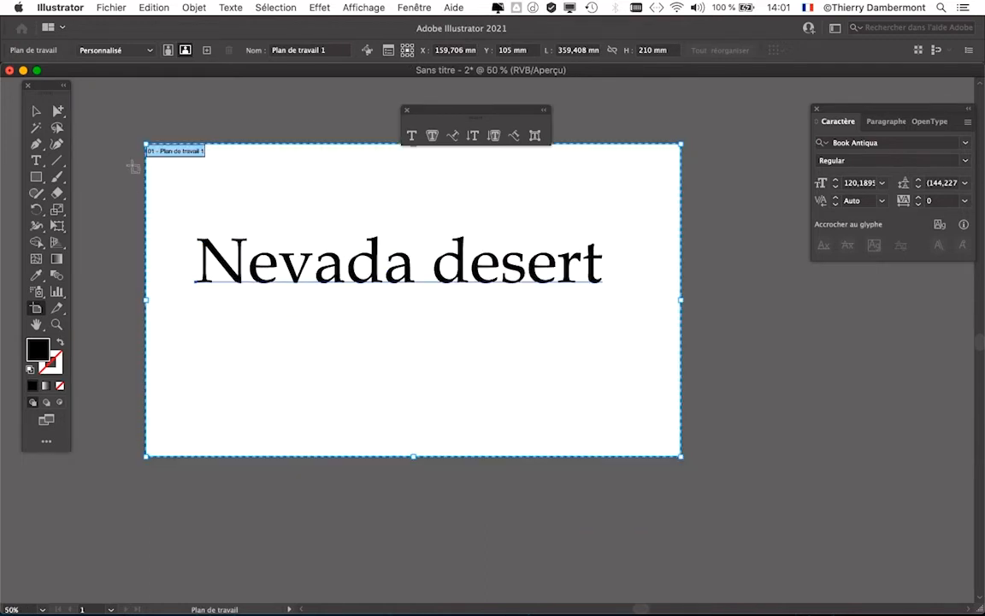
drag(147, 143, 134, 132)
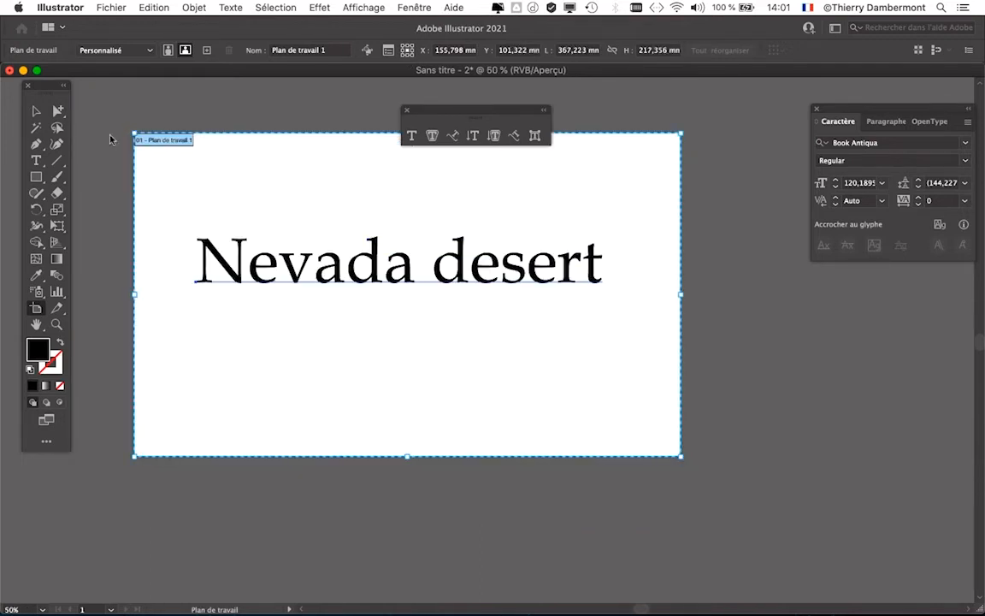
click(36, 111)
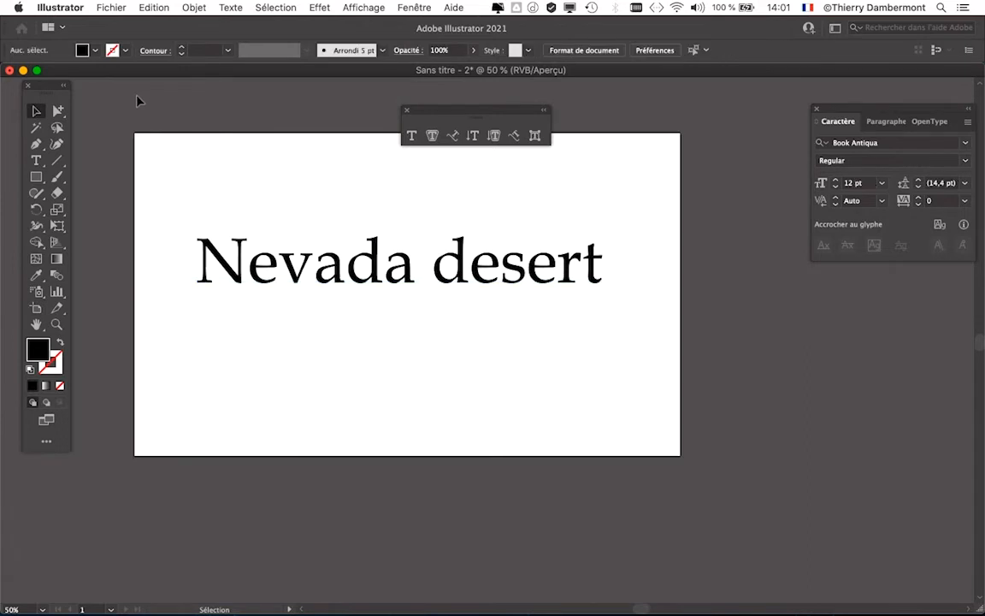
Step: Switch to Firefox and open the Graphiste.com article "Serif Vs Sans Serif" from the "sans serif" Google results in a new tab
mouse_move(2, 402)
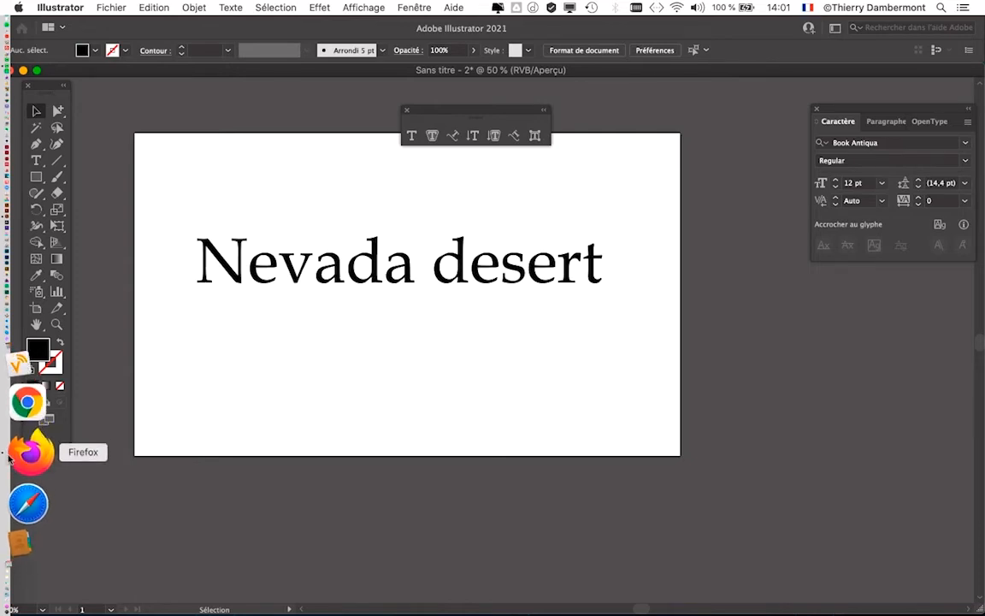
click(10, 459)
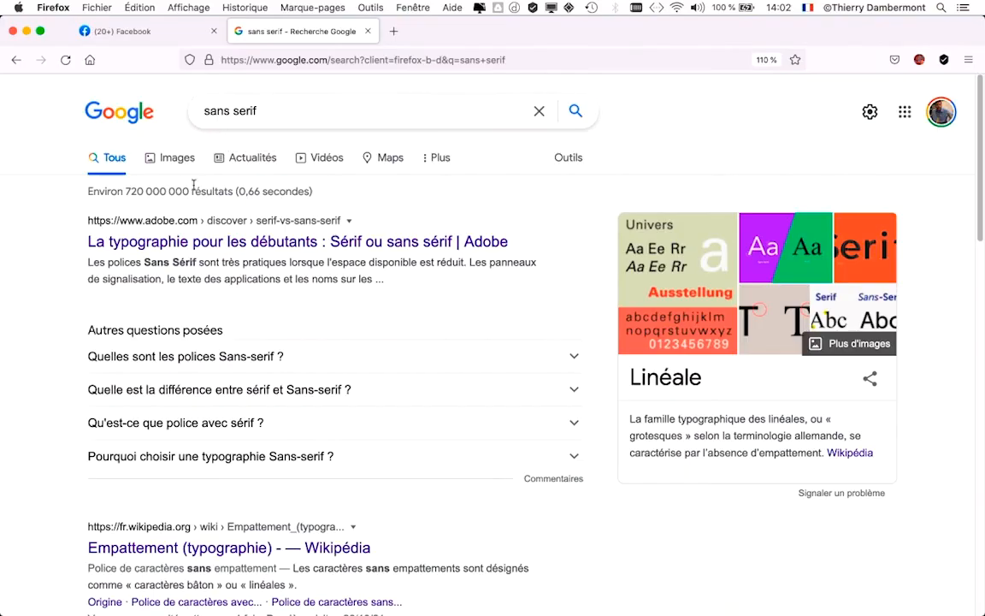
scroll(435, 307, down, 2)
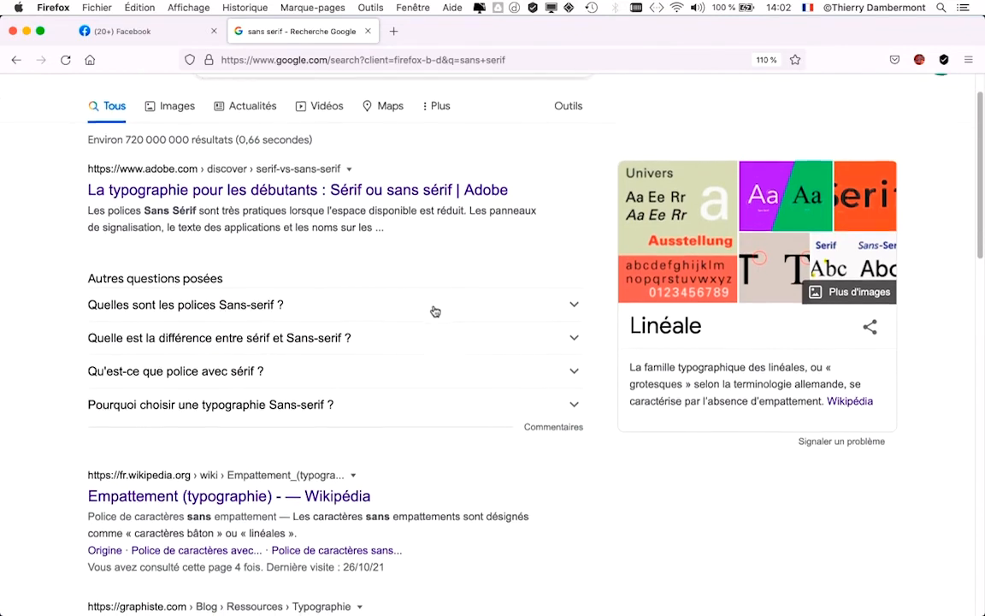
scroll(168, 114, up, 2)
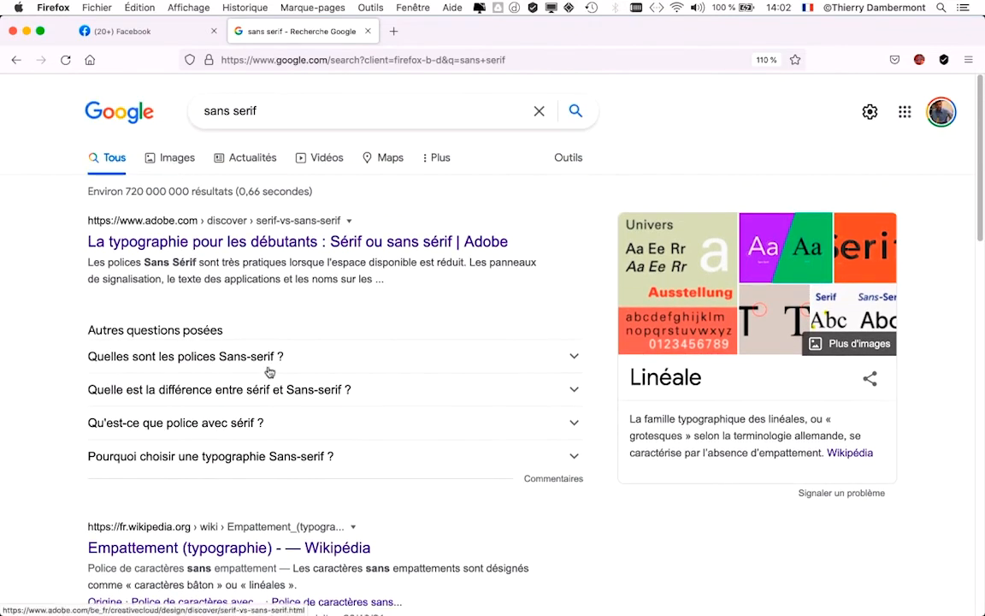
scroll(346, 385, down, 5)
scroll(283, 382, down, 3)
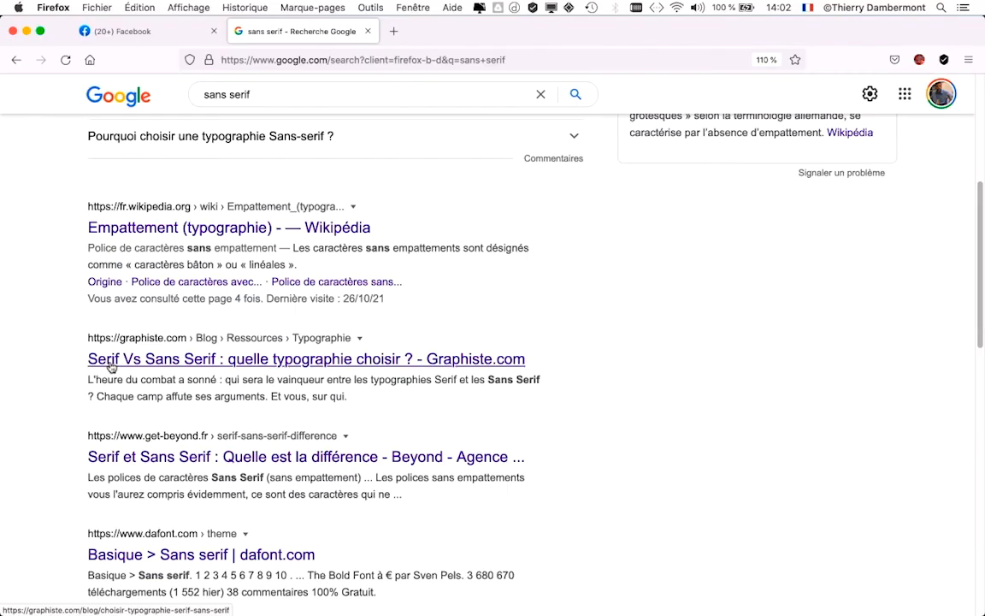
super+click(110, 365)
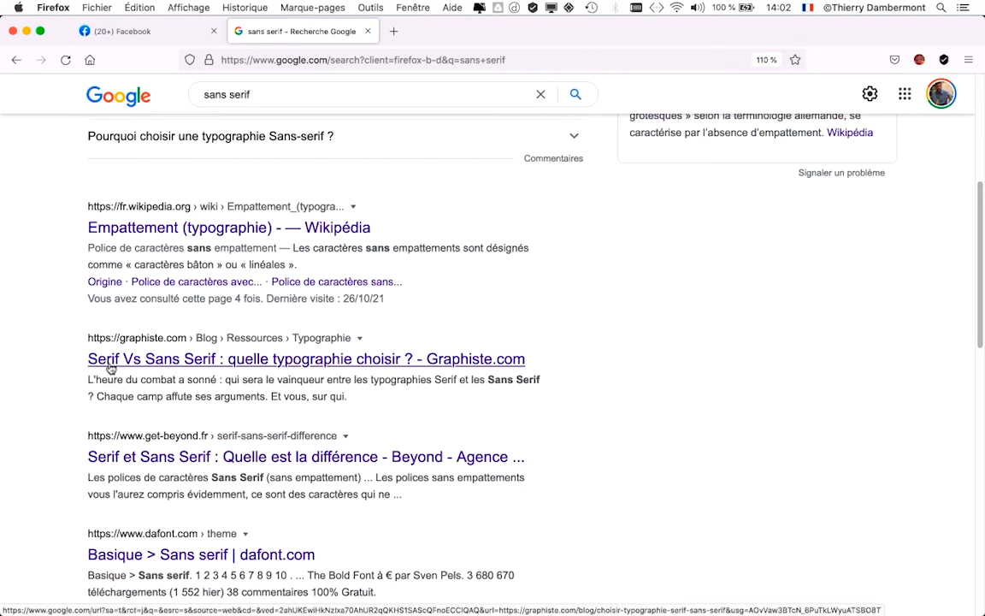
click(429, 33)
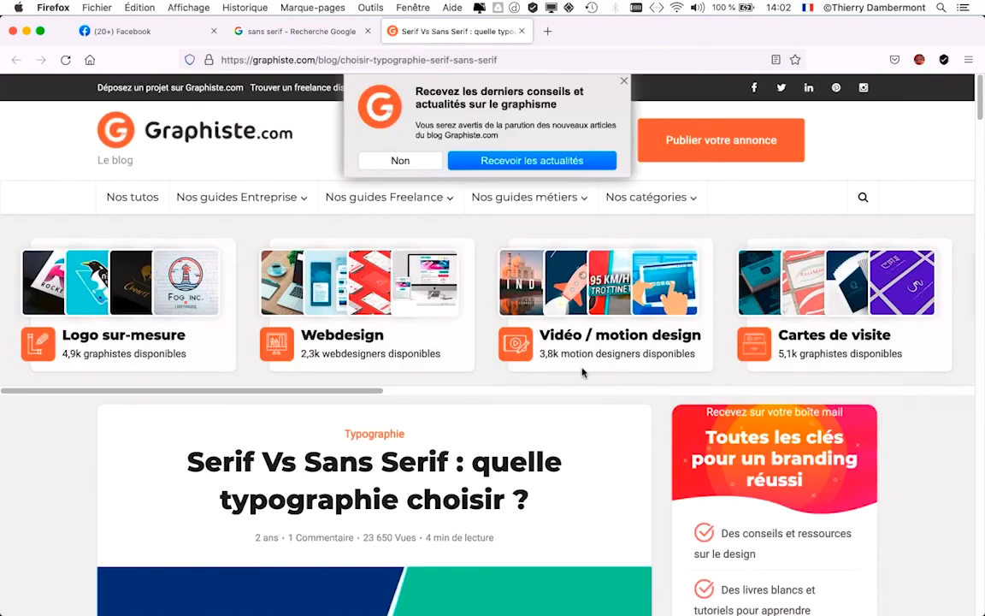
Step: Read through the Graphiste.com article for its explanation and examples of serif and sans serif fonts
scroll(599, 393, down, 10)
scroll(629, 420, down, 8)
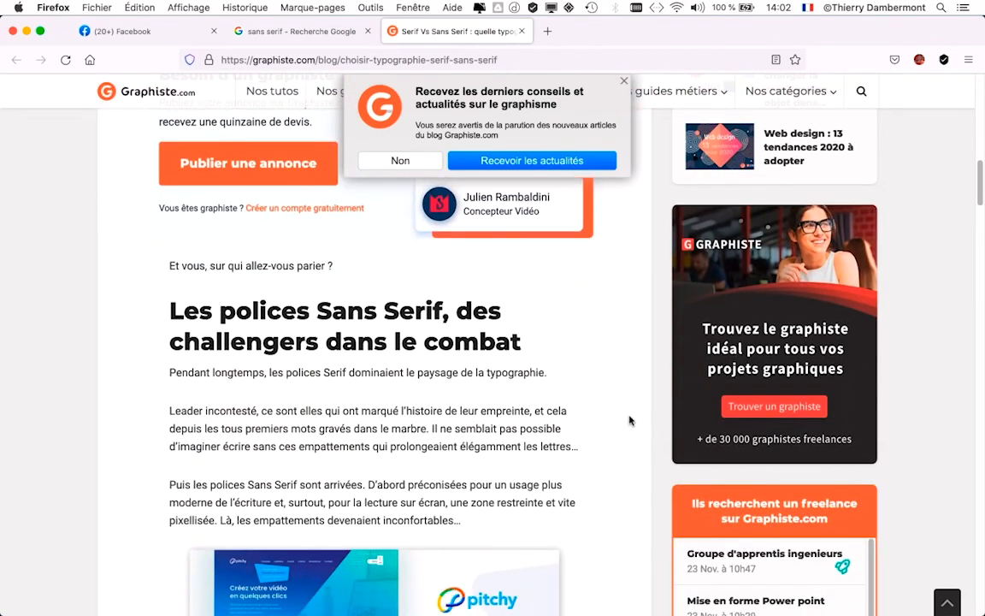
scroll(630, 421, down, 1)
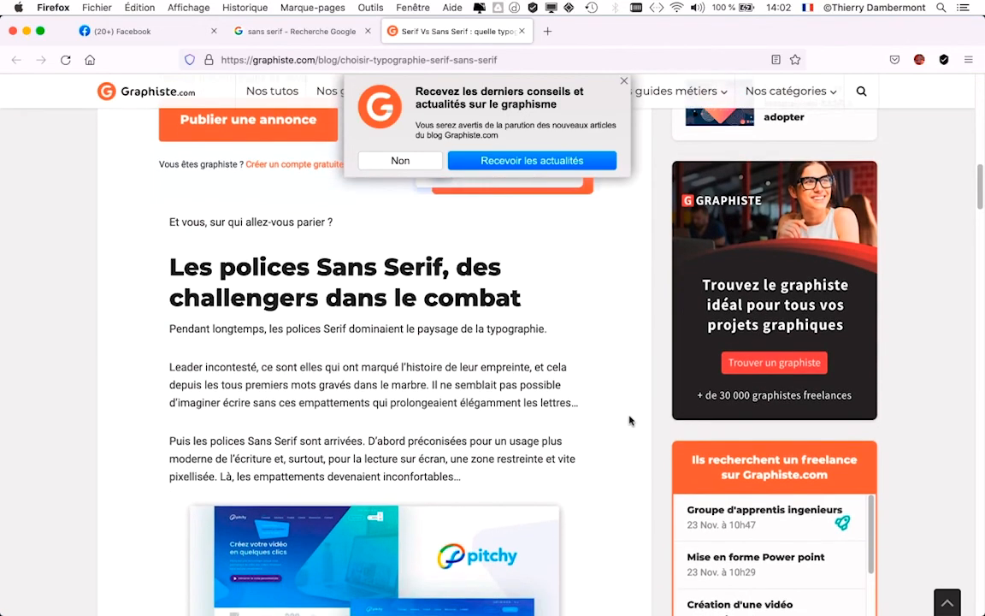
scroll(630, 419, down, 2)
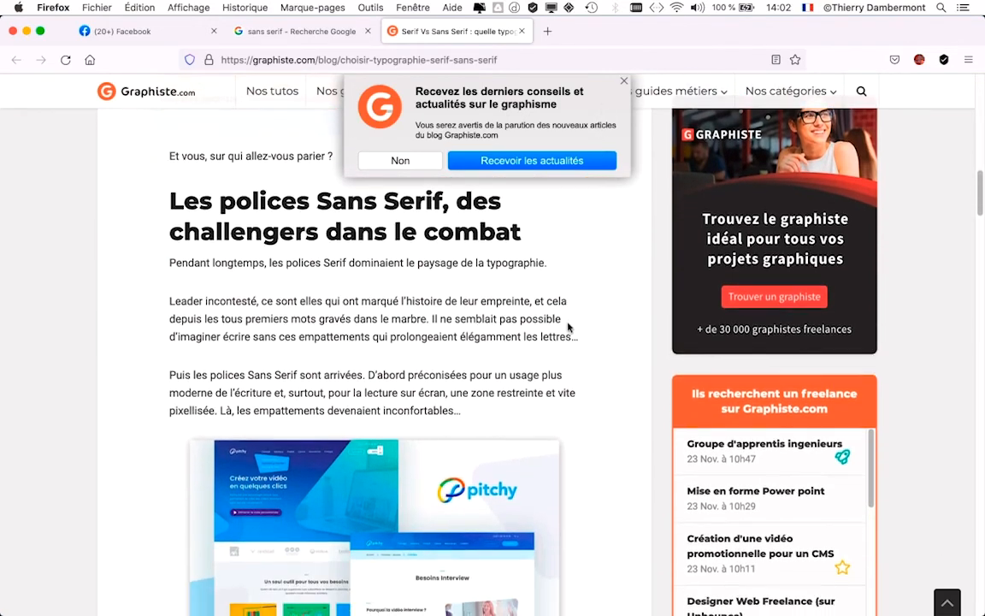
scroll(568, 329, down, 10)
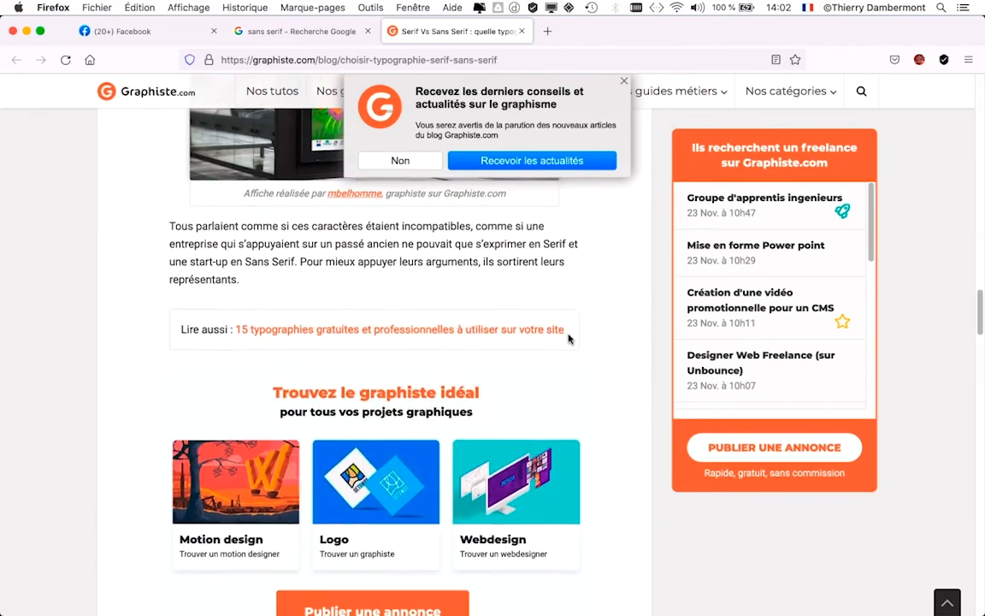
scroll(567, 339, down, 10)
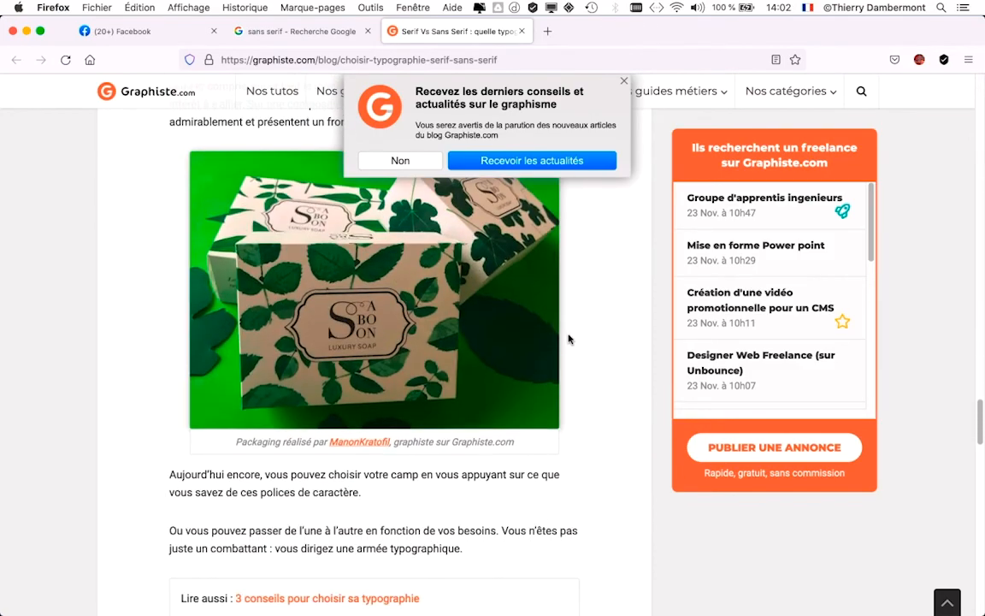
scroll(568, 340, down, 4)
Step: Return to the Google search page, look over the remaining results and switch to the image results
click(295, 31)
scroll(706, 363, down, 1)
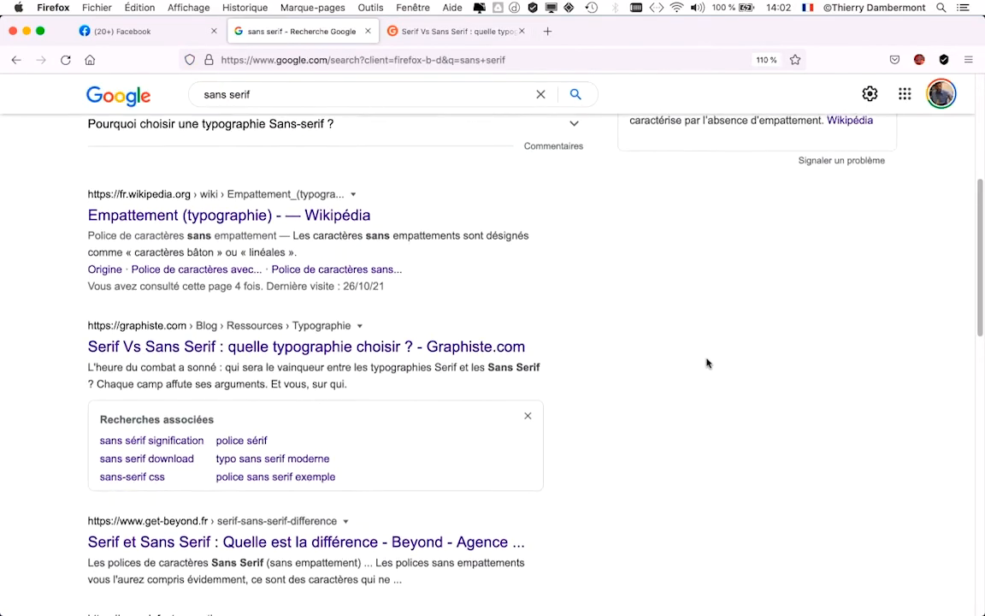
scroll(706, 356, down, 2)
scroll(171, 220, up, 10)
click(177, 157)
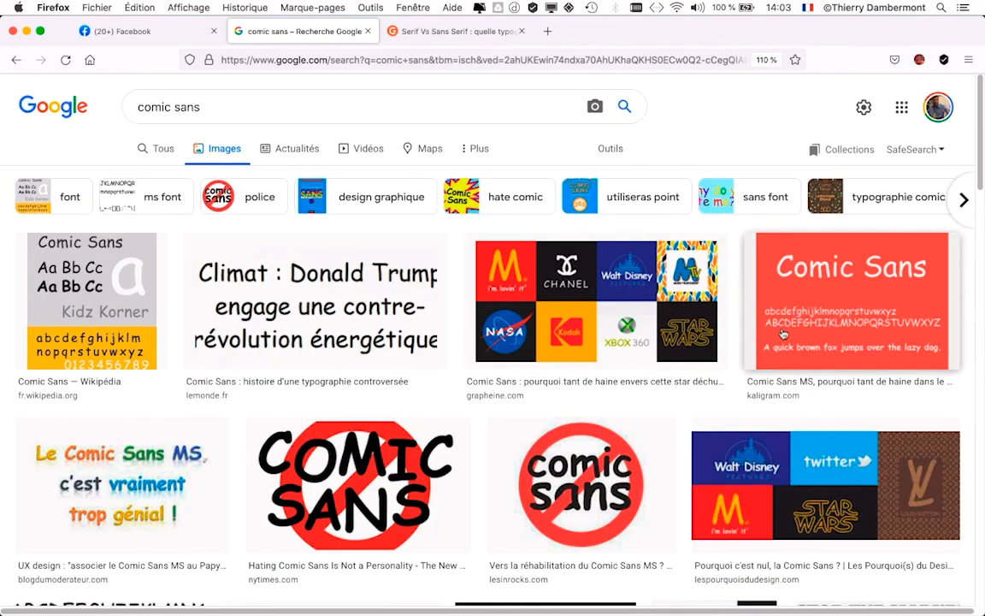
Step: Look through the Google image results for "comic sans", examining the type specimens, logo parodies and anti-Comic Sans examples
scroll(787, 319, down, 2)
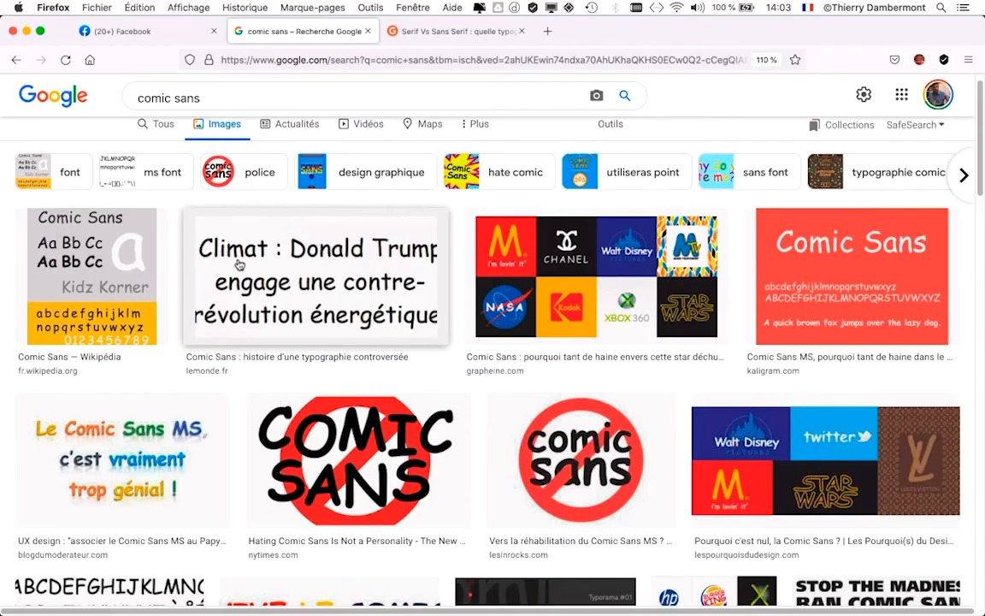
scroll(709, 374, down, 3)
scroll(709, 373, down, 3)
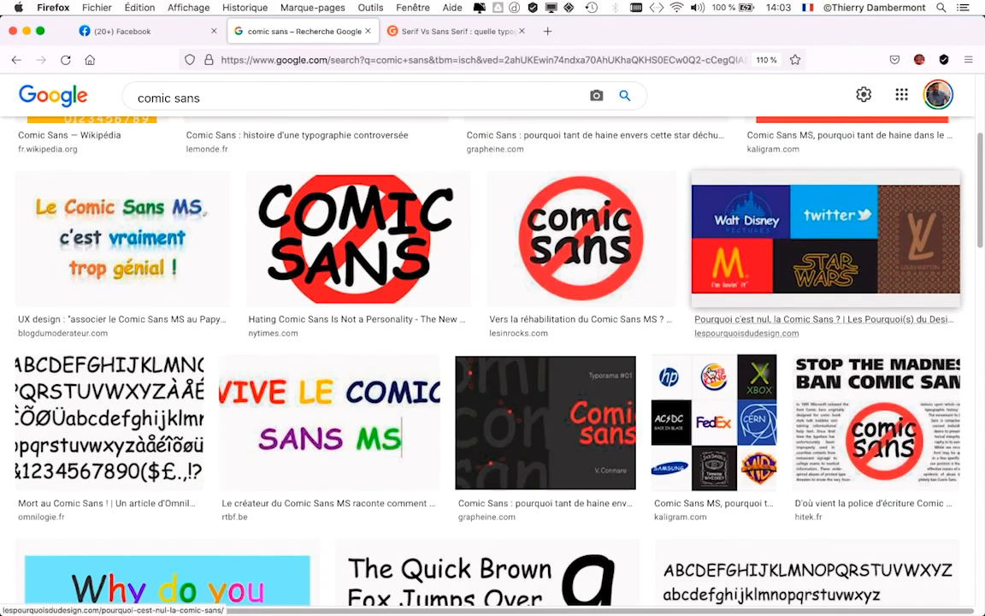
scroll(512, 373, down, 1)
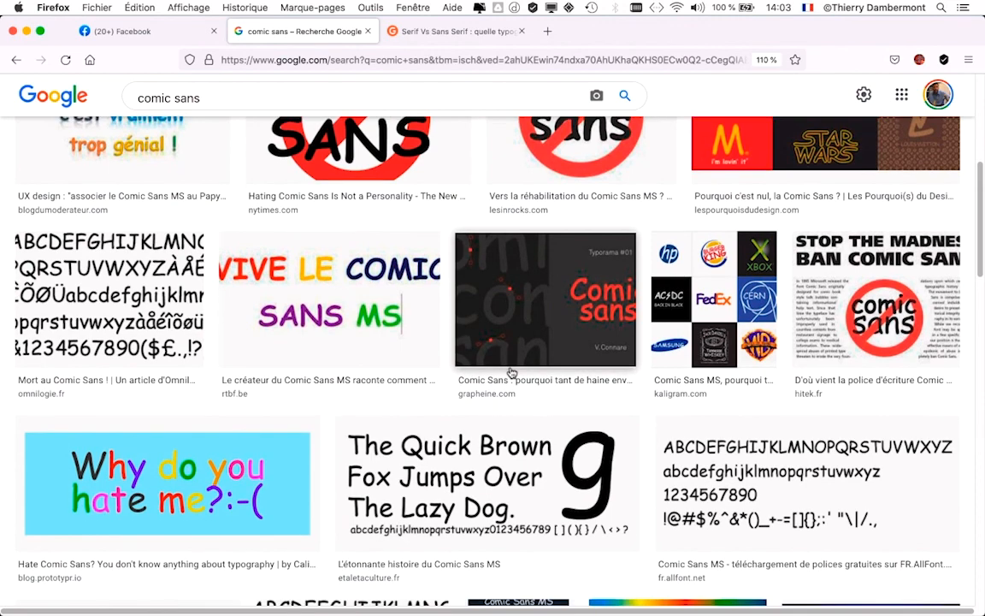
scroll(513, 376, down, 2)
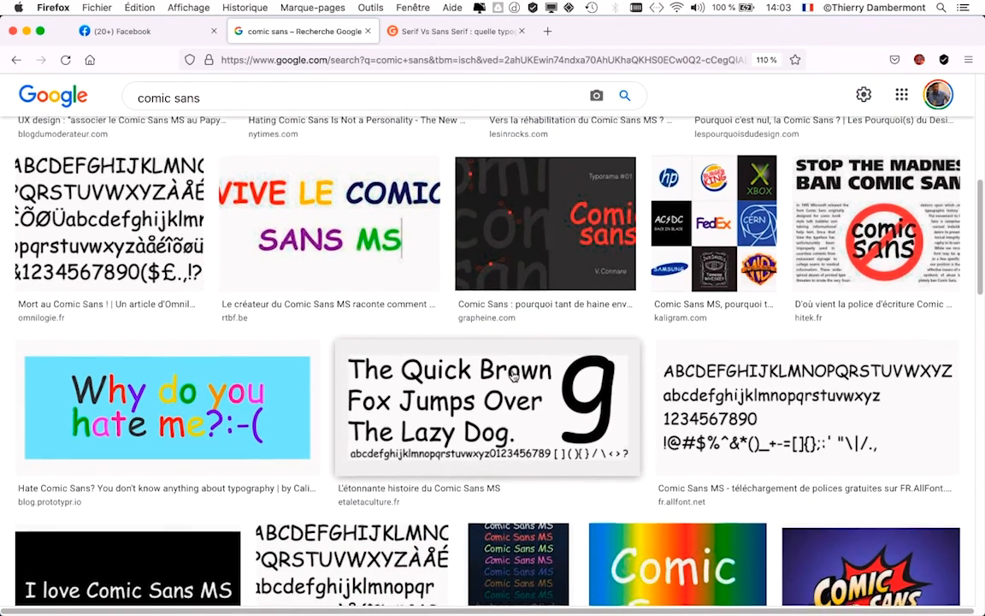
scroll(513, 376, up, 5)
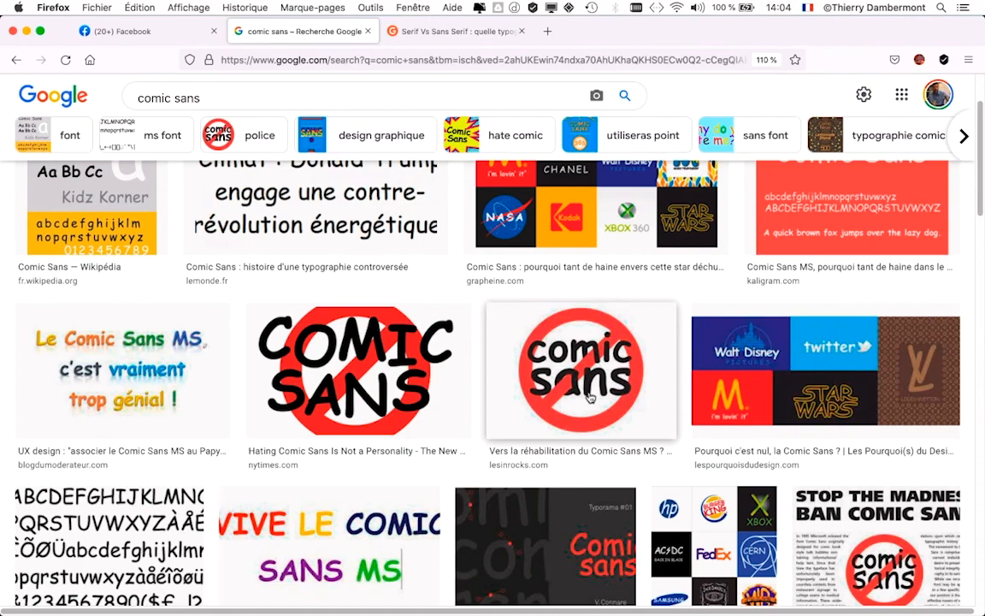
scroll(588, 398, down, 5)
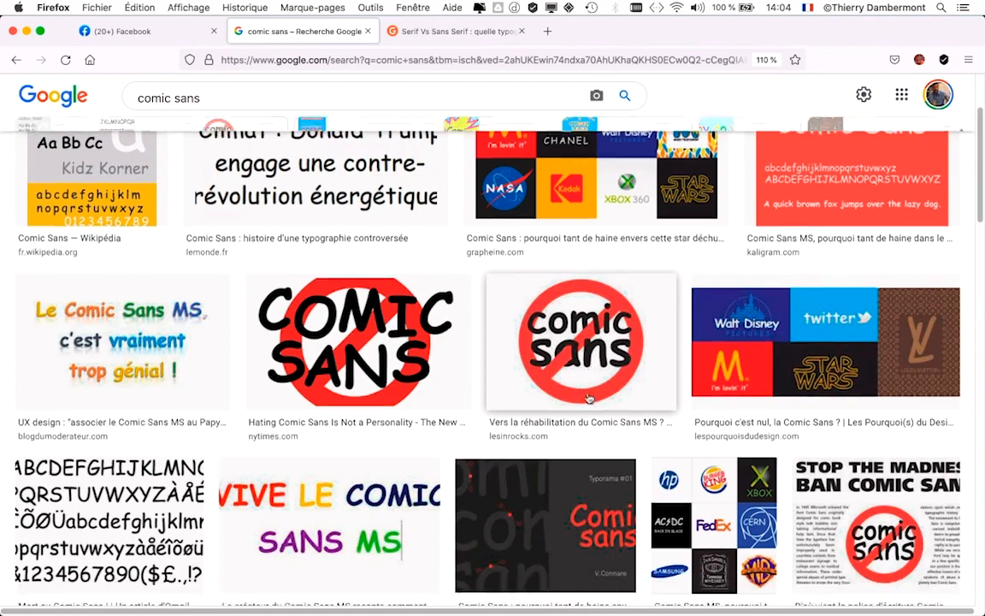
scroll(588, 402, down, 8)
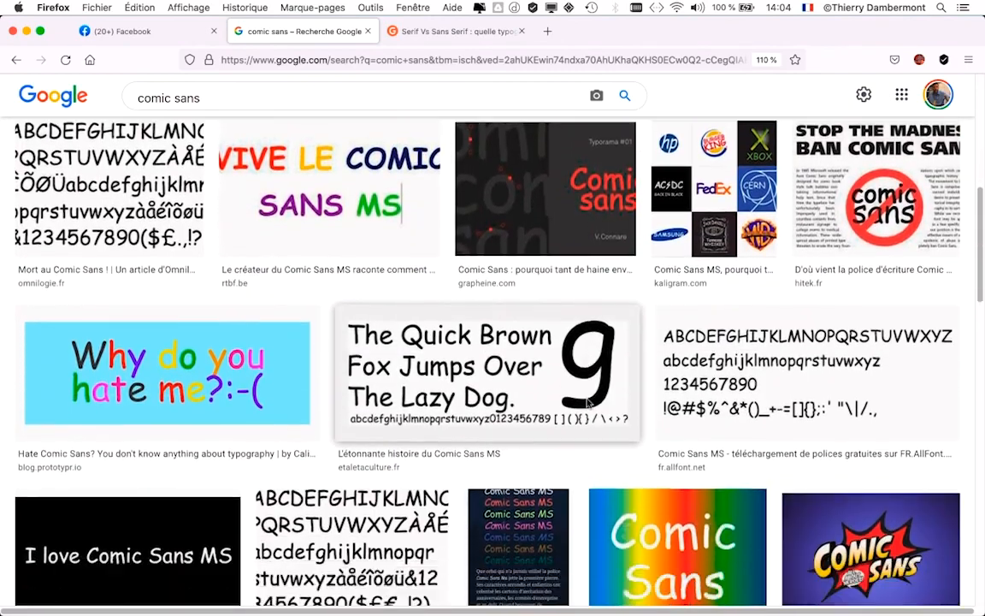
scroll(588, 402, down, 6)
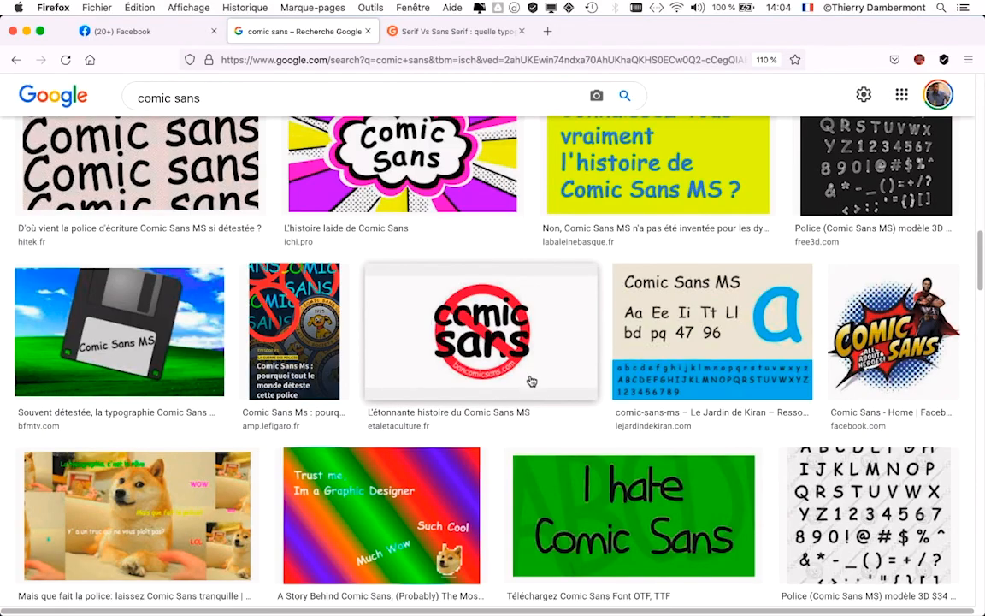
scroll(531, 382, down, 8)
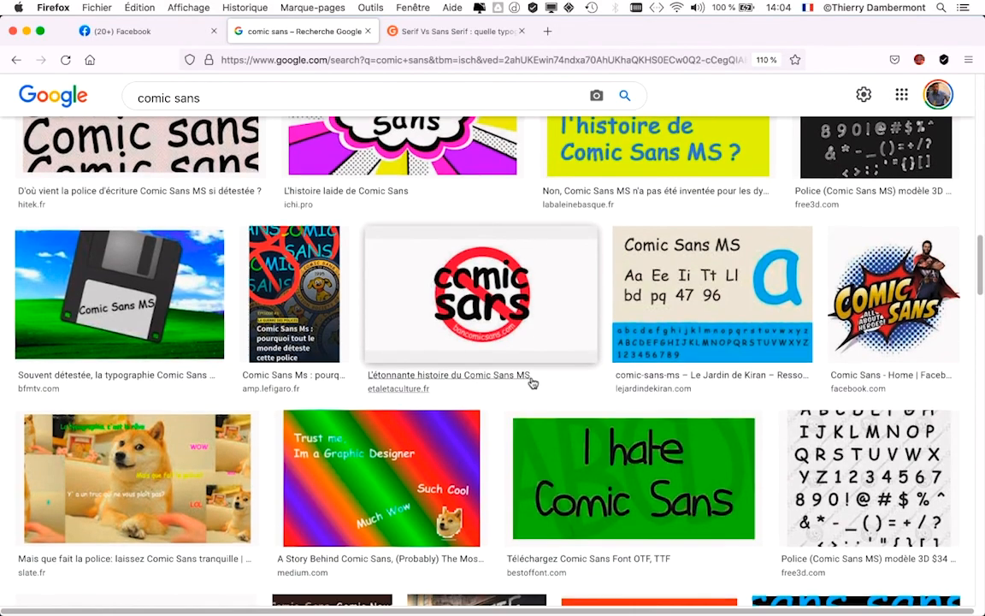
scroll(531, 381, down, 4)
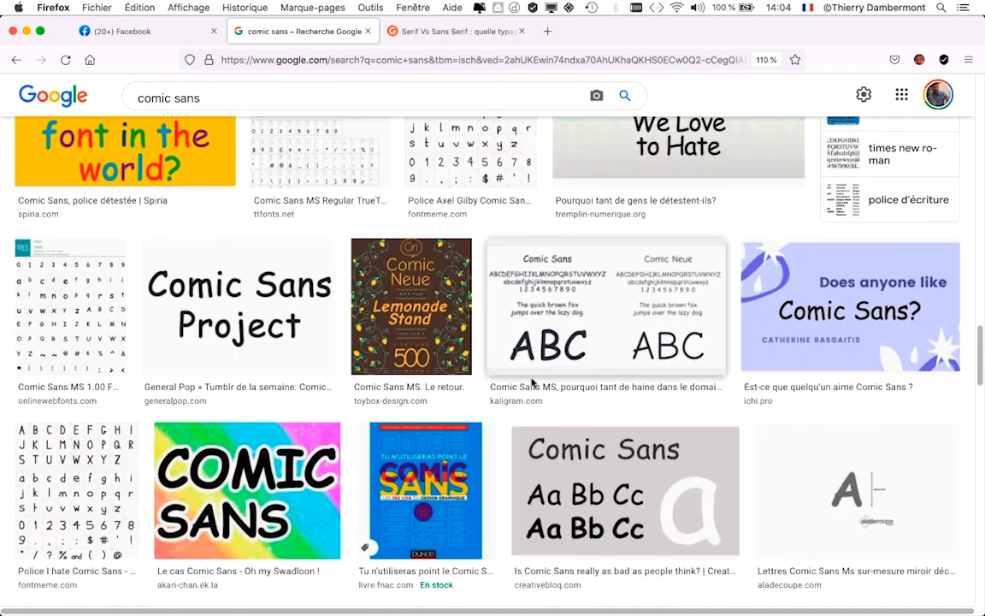
scroll(532, 381, up, 4)
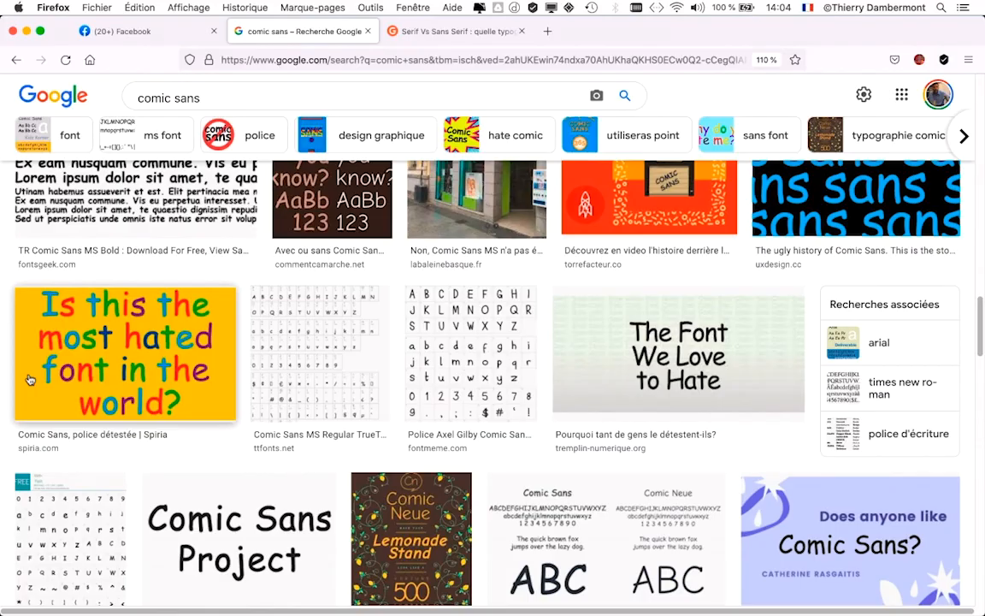
Step: Close the Google results, the Serif Vs Sans Serif article and the Facebook page, and return to Illustrator
click(370, 32)
click(370, 32)
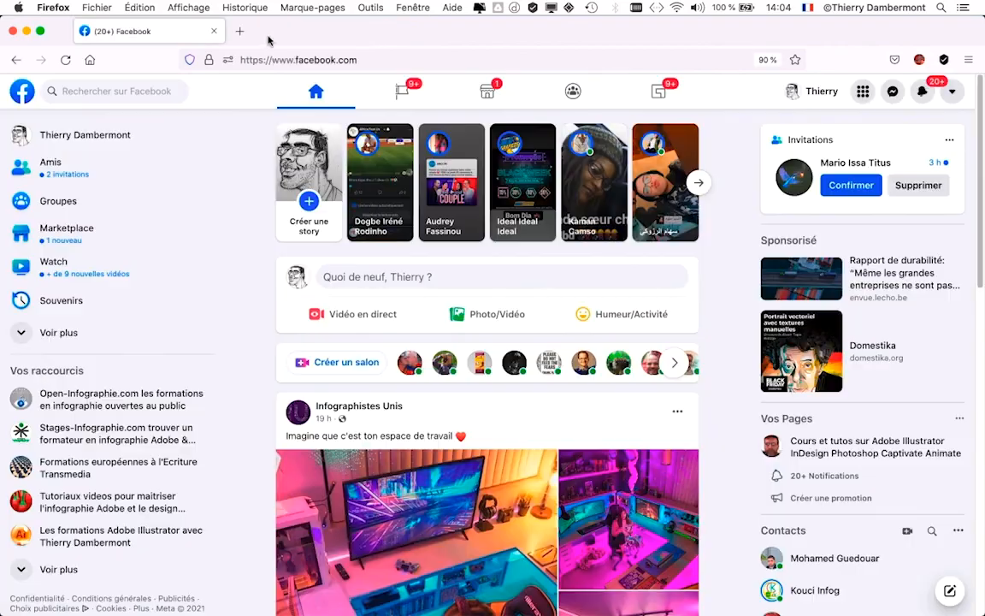
click(211, 32)
click(349, 75)
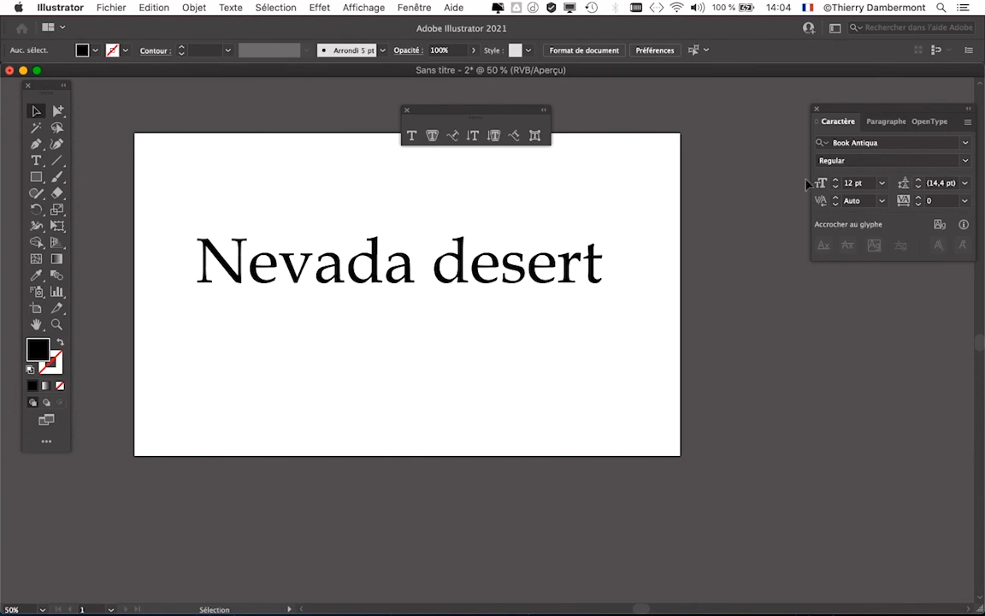
Step: Bring the Character panel beside the "Nevada desert" text and set the text's kerning to Optique
drag(874, 108, 706, 167)
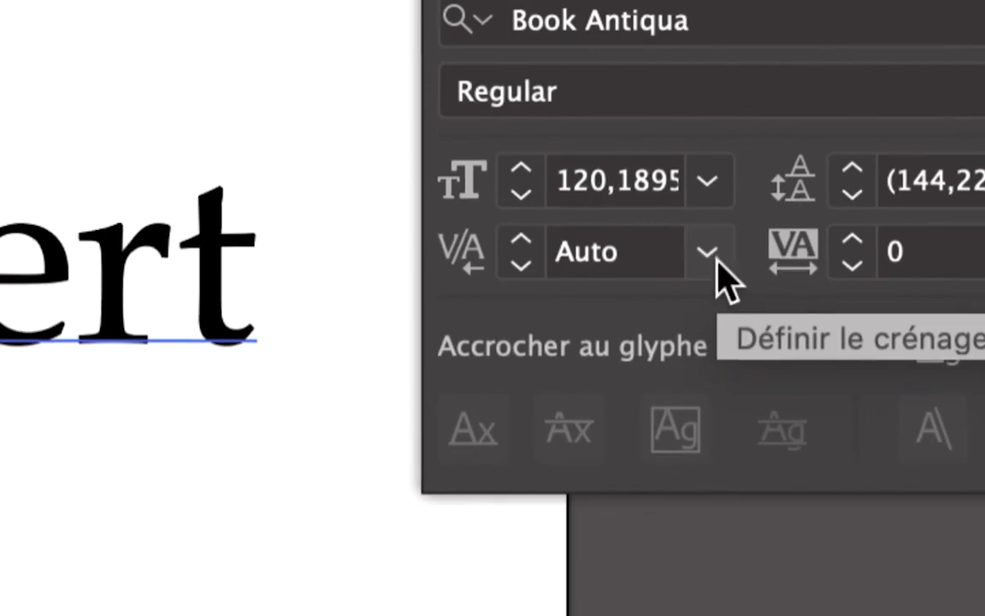
click(717, 260)
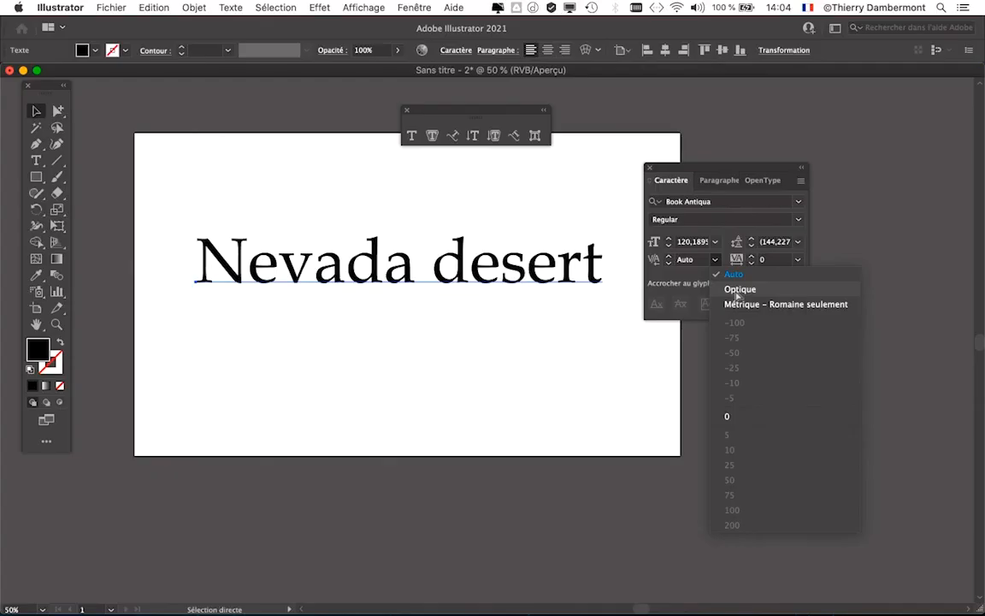
click(738, 292)
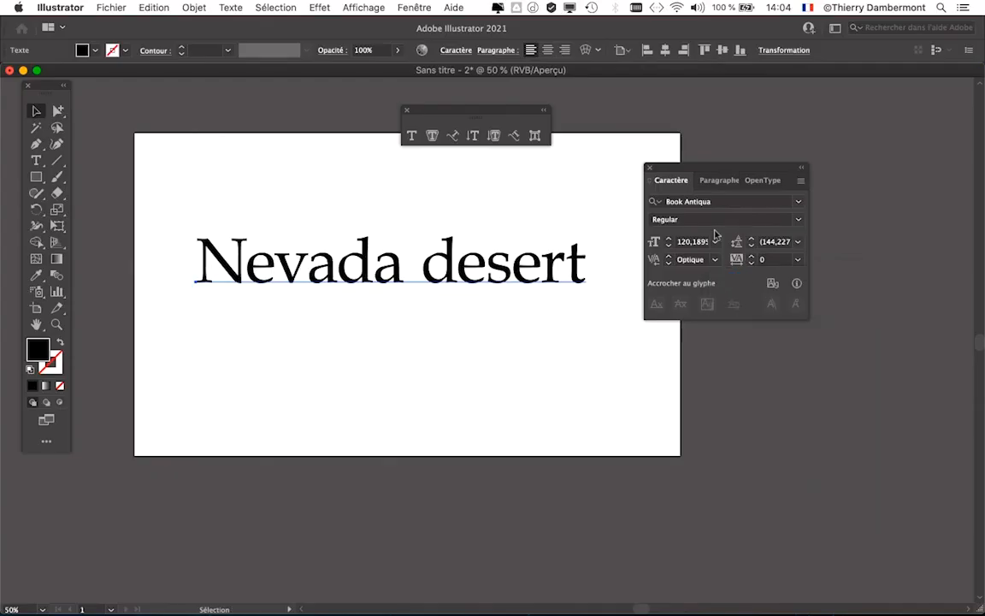
drag(689, 169, 709, 151)
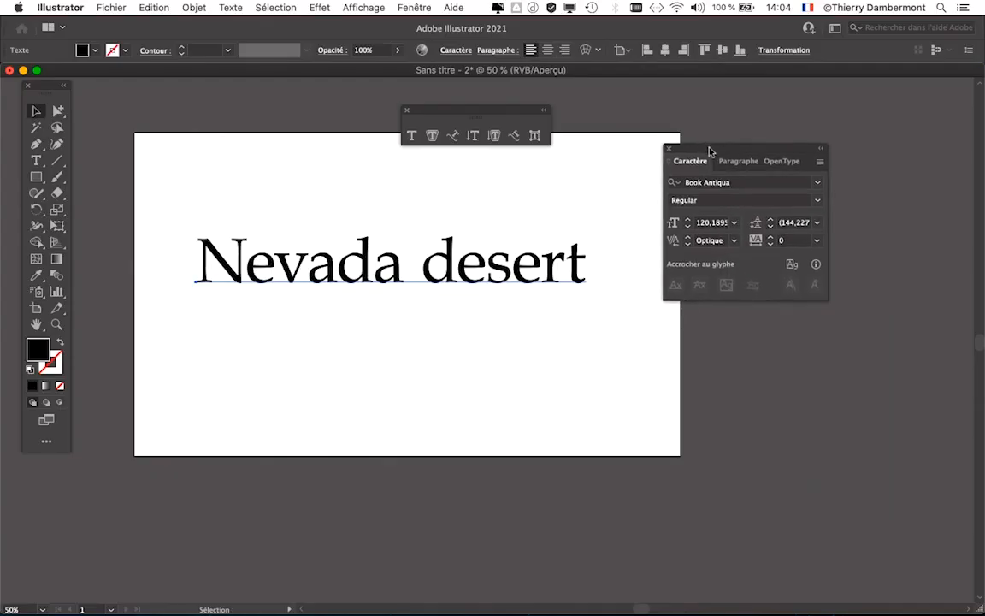